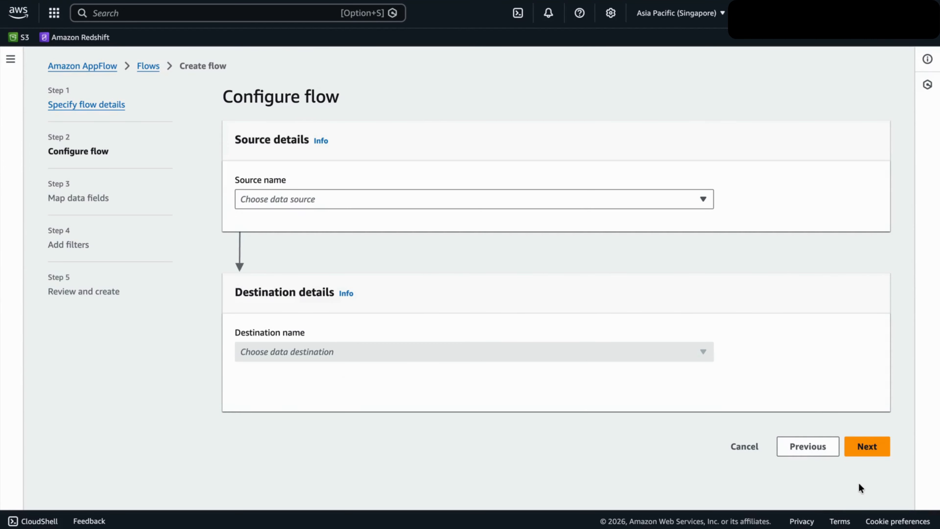
- Set Amazon S3 as the data source of the flow
click(460, 204)
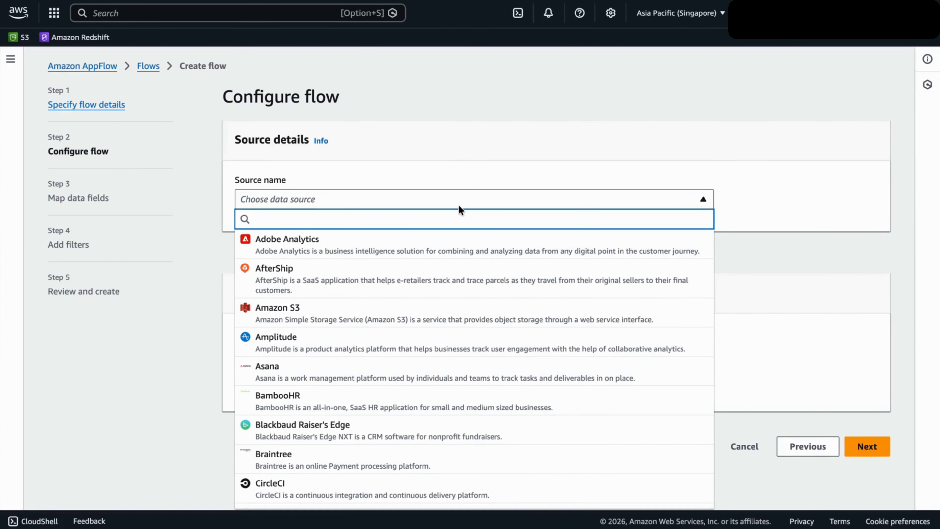
text(s3)
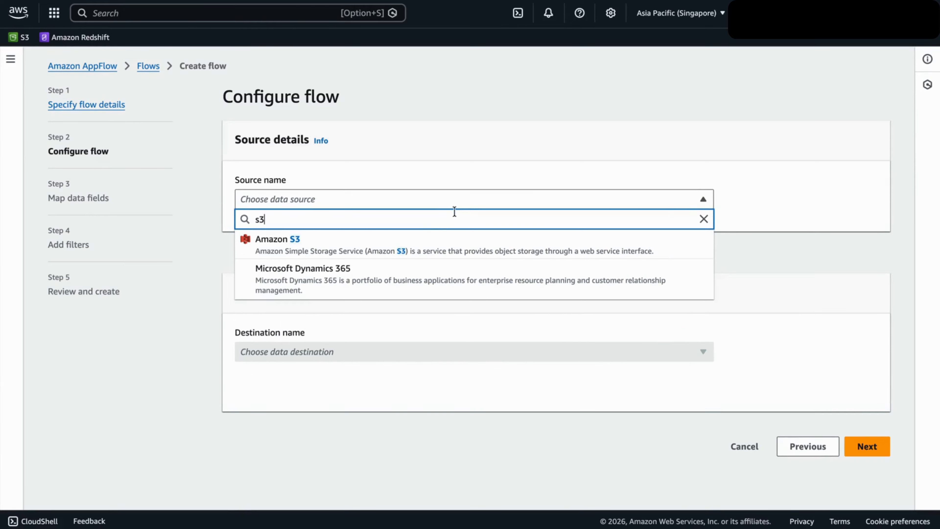
click(435, 239)
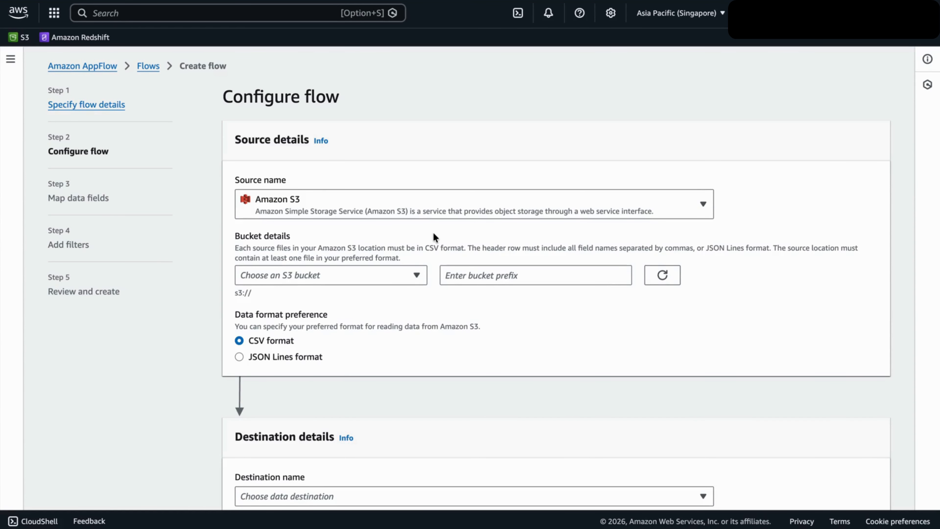
- Choose account-csvdata-bucket as the source bucket and enter AccountData as its bucket prefix
click(402, 283)
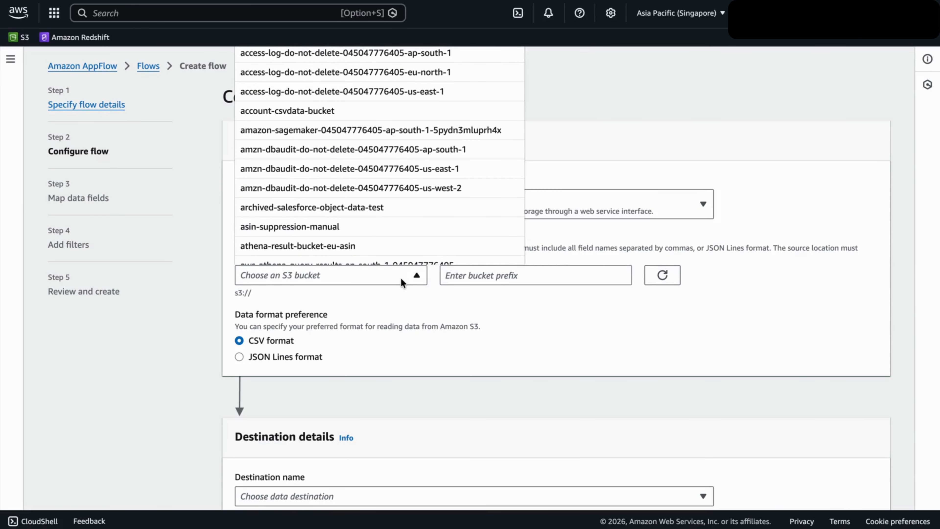
text(acc)
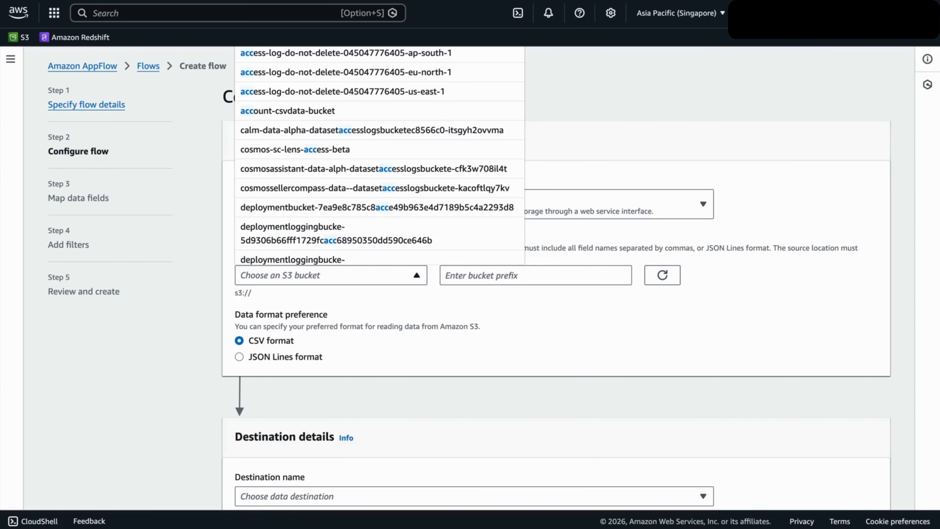
text(oun)
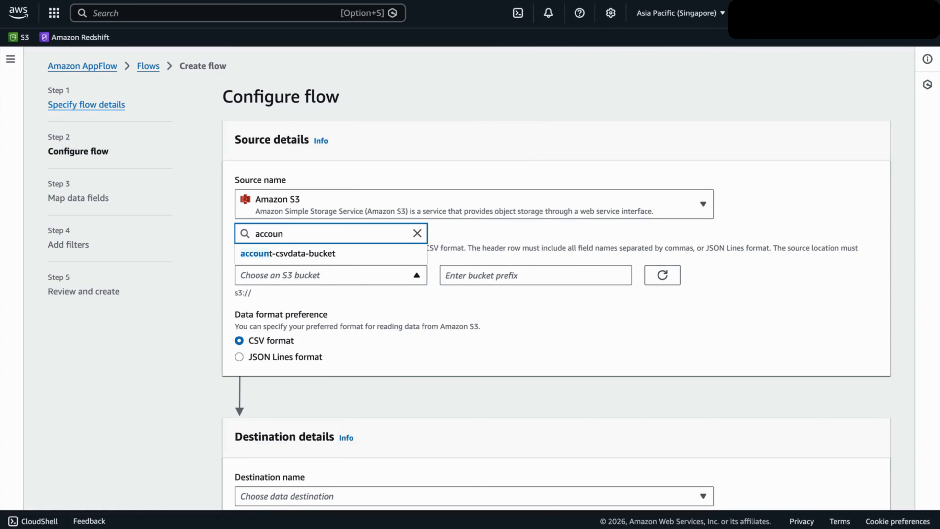
click(360, 257)
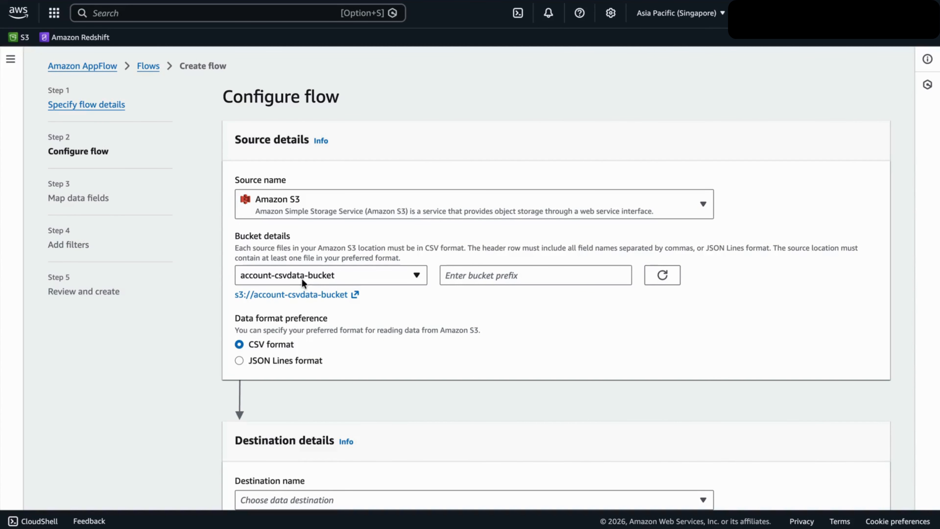
click(476, 282)
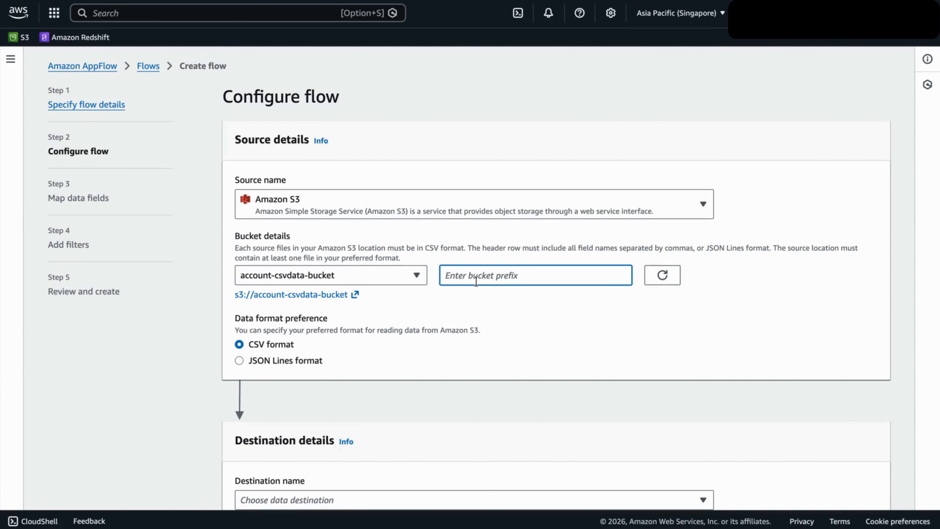
text(Acco)
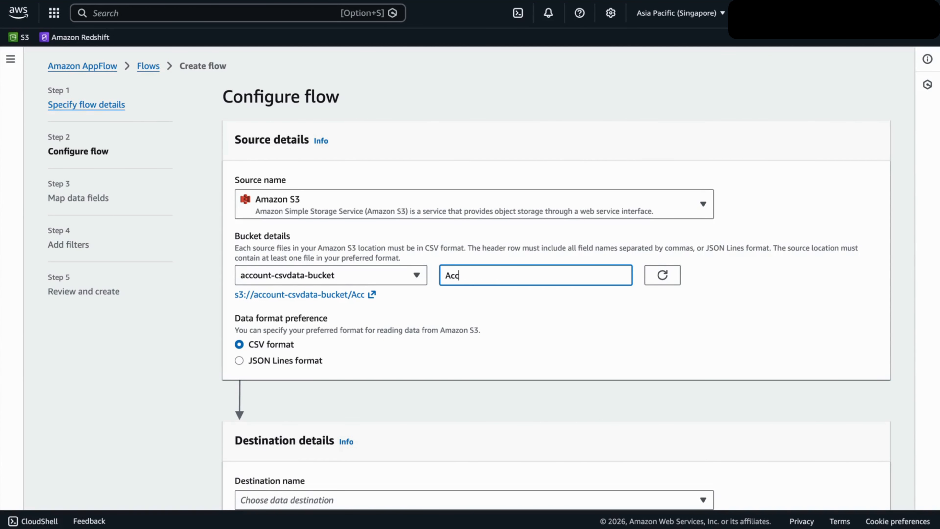
text(unt)
text(Data)
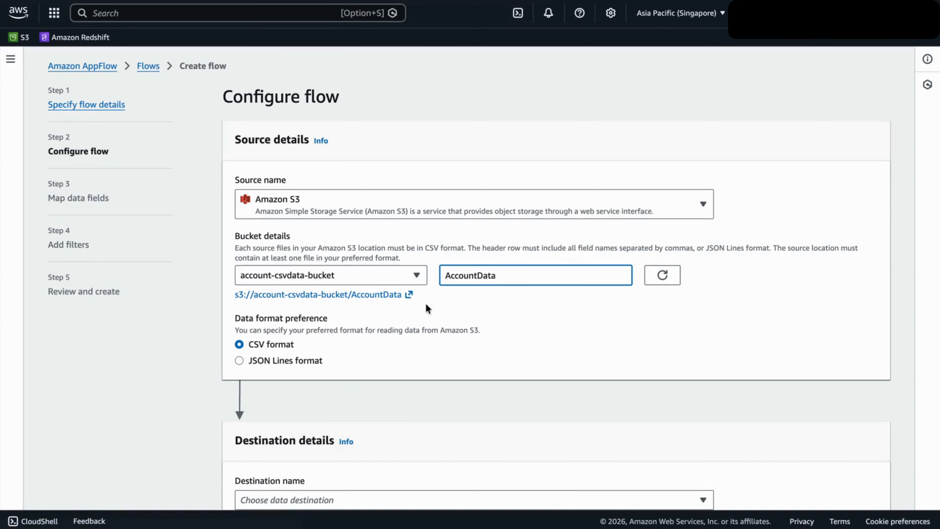
- Set Salesforce as the flow's destination and use the DevOrg connection for it
scroll(428, 348, down, 3)
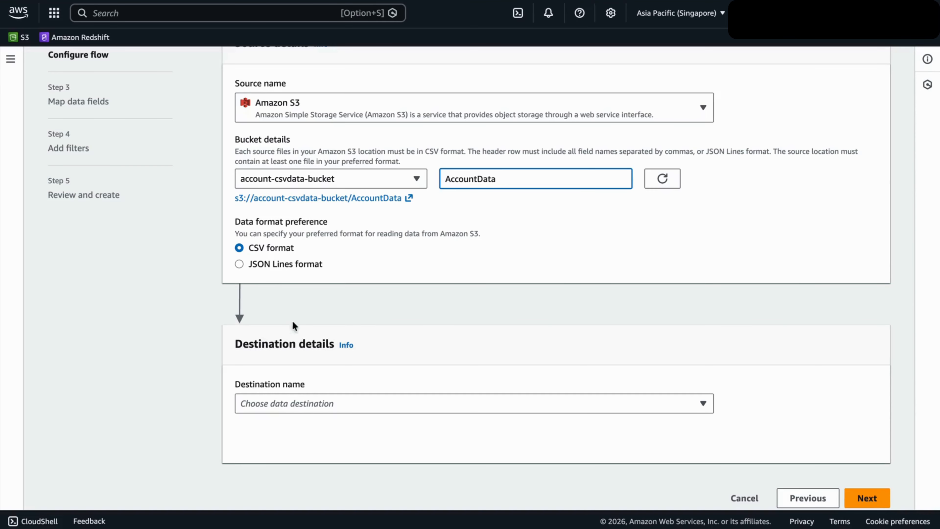
click(296, 403)
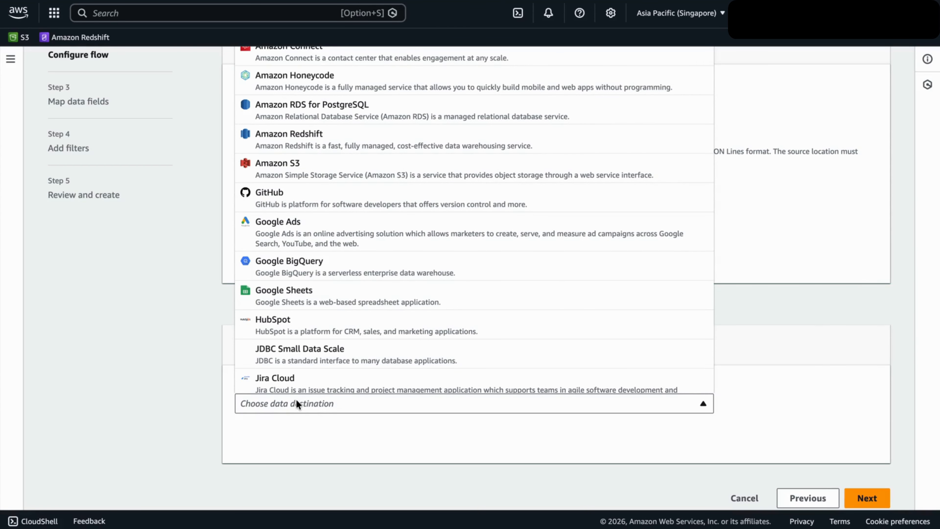
text(sales)
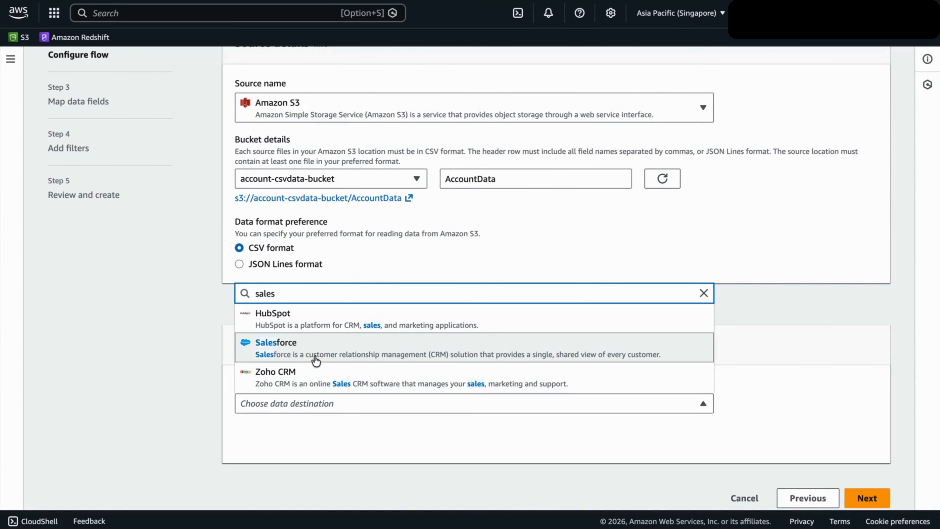
click(315, 359)
scroll(446, 371, down, 3)
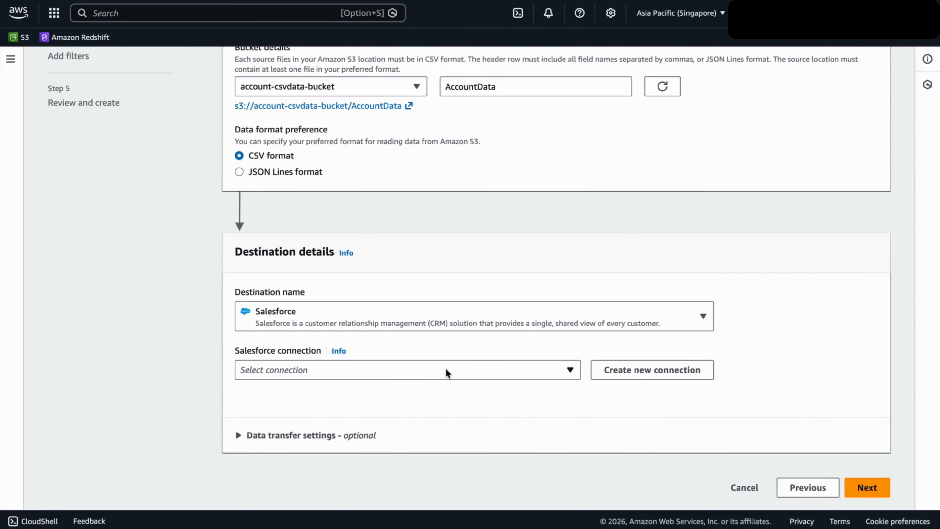
click(448, 372)
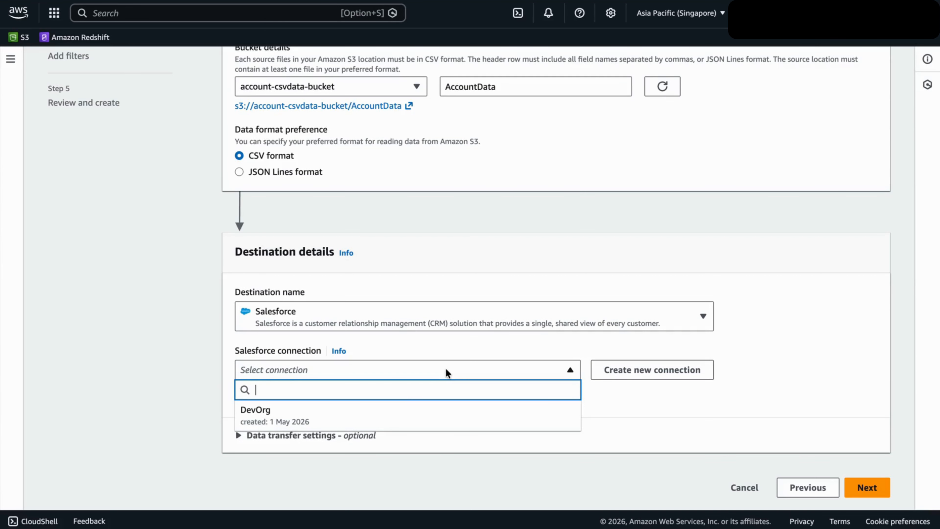
click(398, 411)
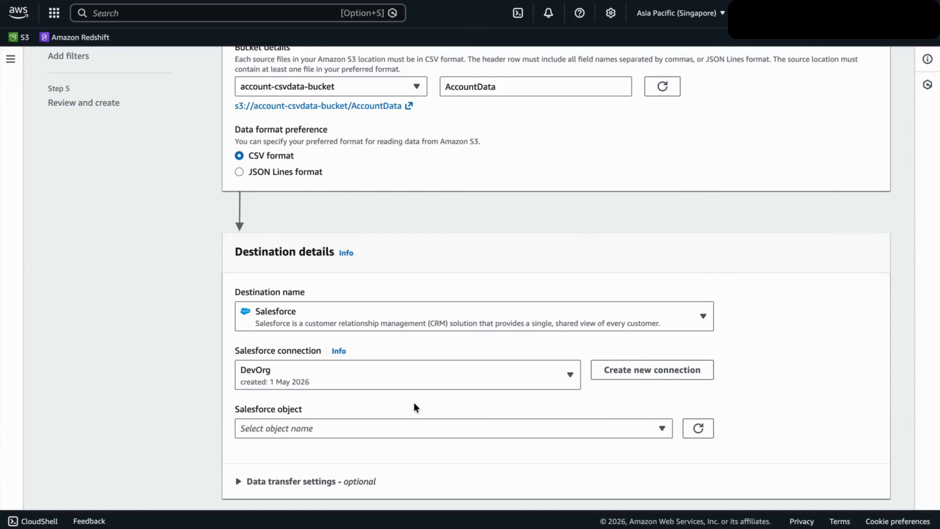
- Select Account as the Salesforce object that receives the data
scroll(415, 405, down, 2)
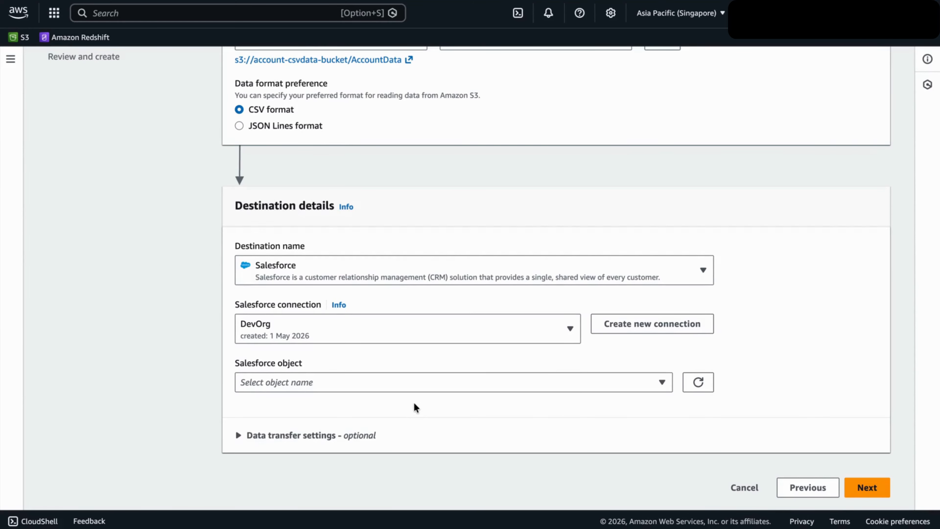
click(409, 387)
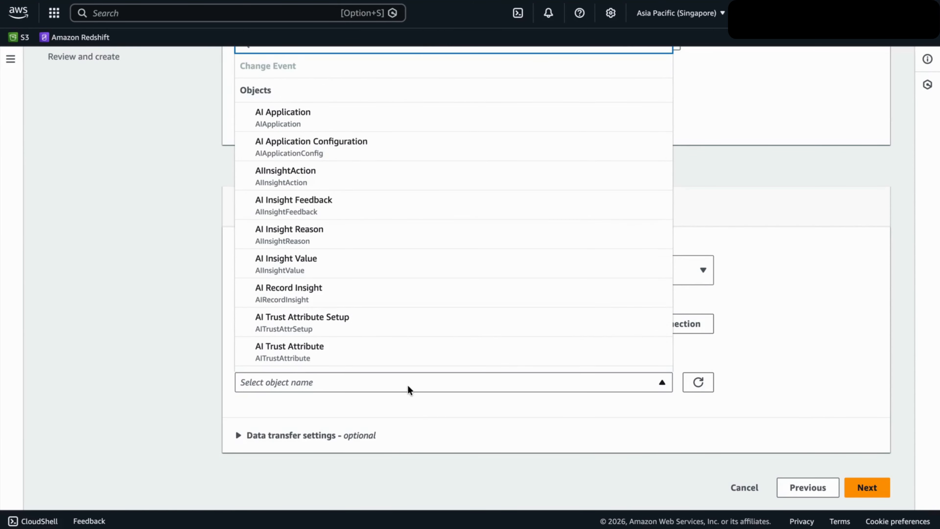
text(aa)
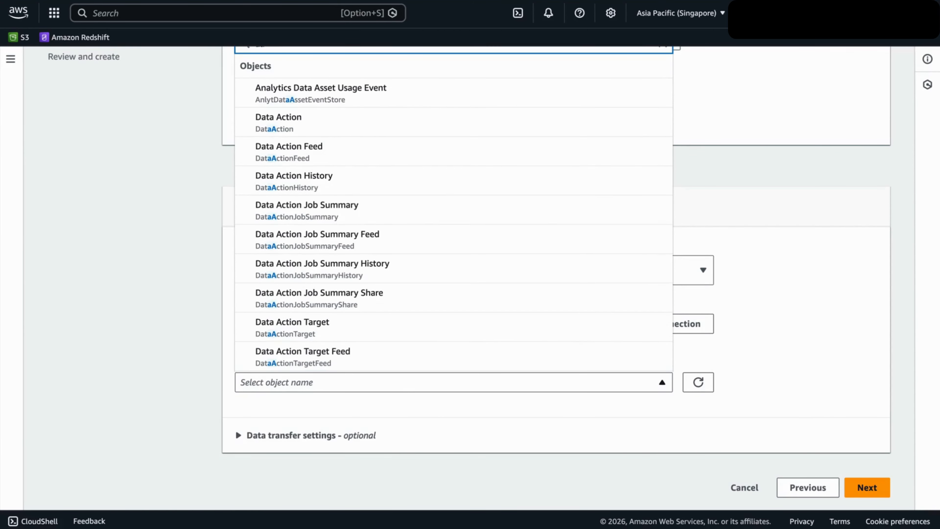
key(BackSpace)
key(BackSpace)
text(ccoun)
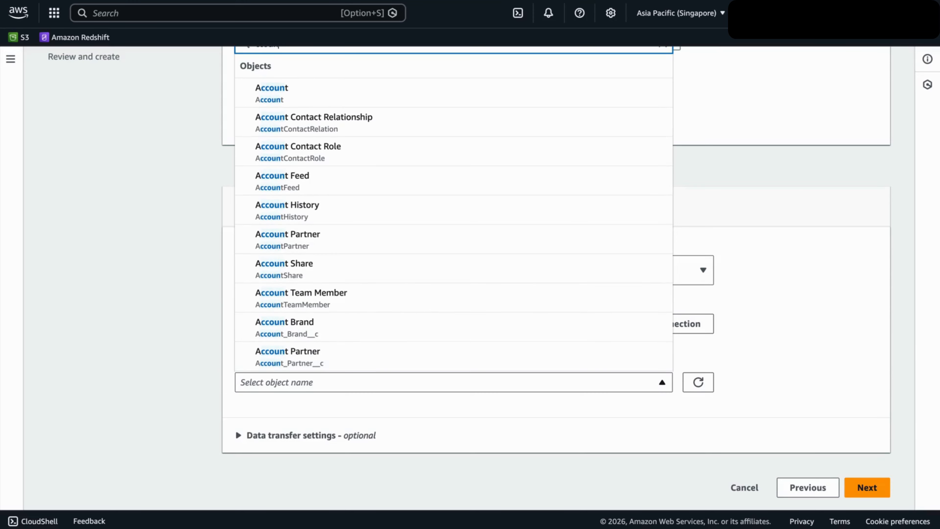
click(384, 96)
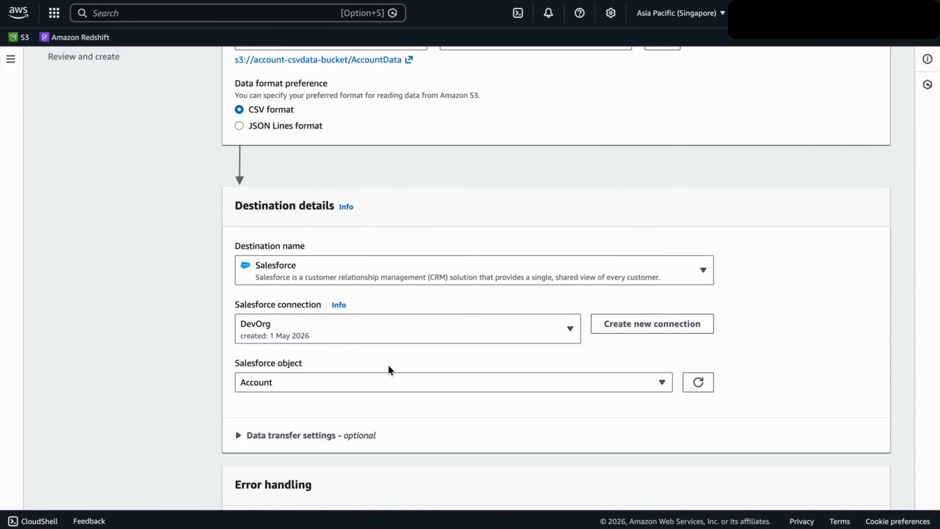
- Examine the error handling and flow trigger settings below the destination details
scroll(388, 365, down, 5)
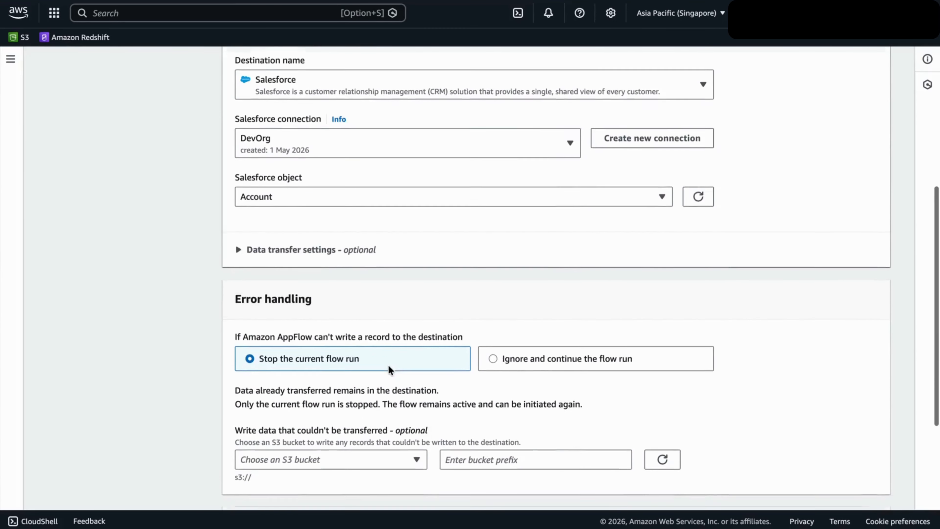
scroll(388, 365, down, 4)
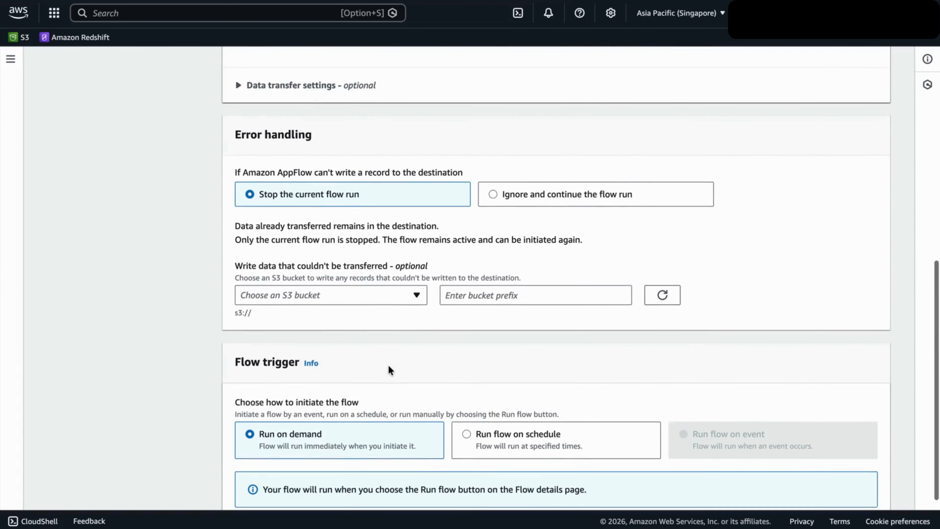
drag(226, 118, 317, 119)
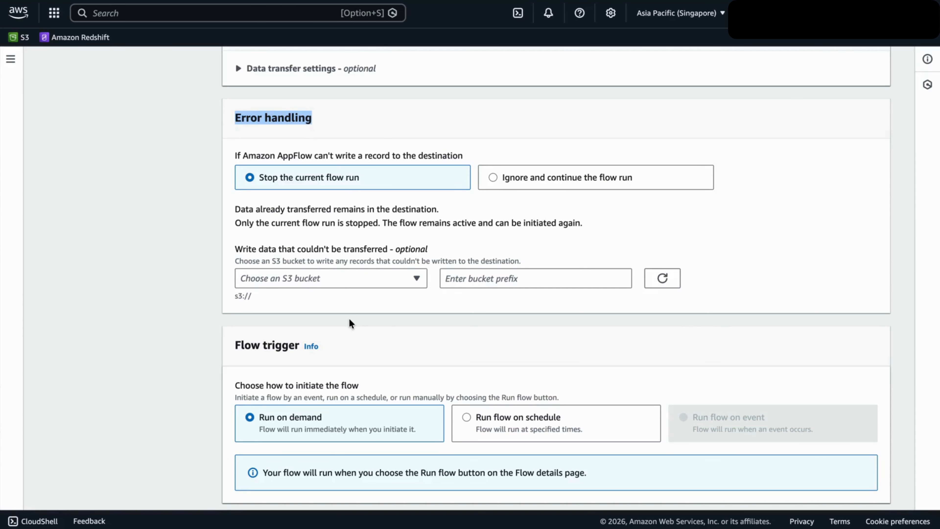
scroll(350, 320, down, 2)
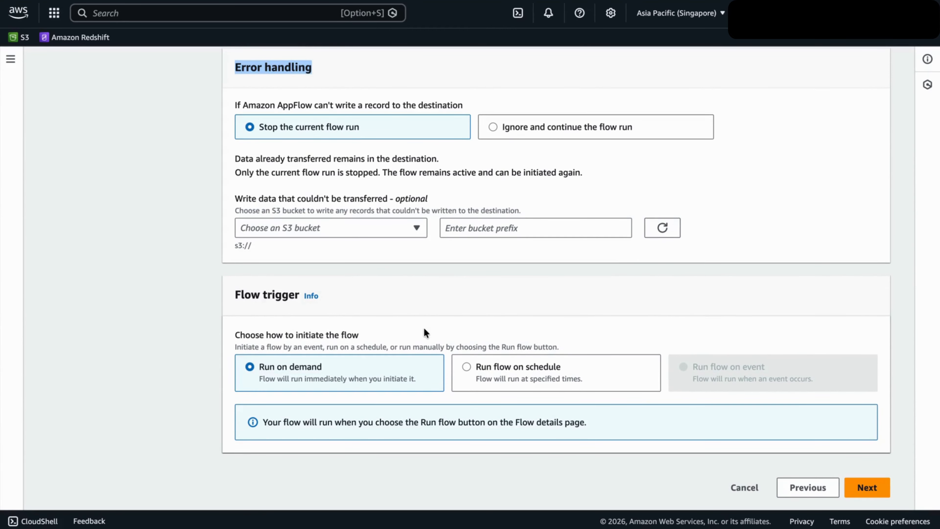
drag(232, 296, 295, 296)
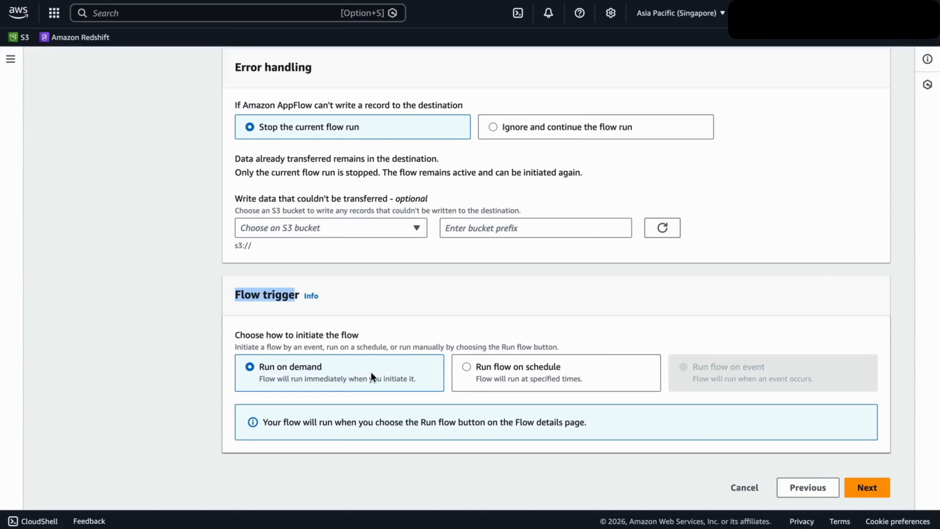
- Try the run-on-schedule trigger and examine its repeat interval, date and transfer mode options
click(491, 374)
scroll(490, 373, down, 2)
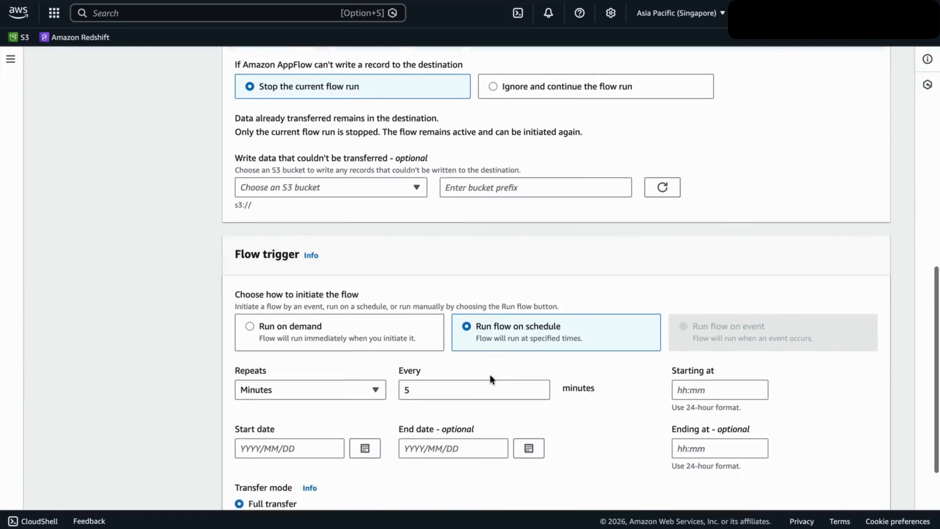
scroll(490, 373, down, 2)
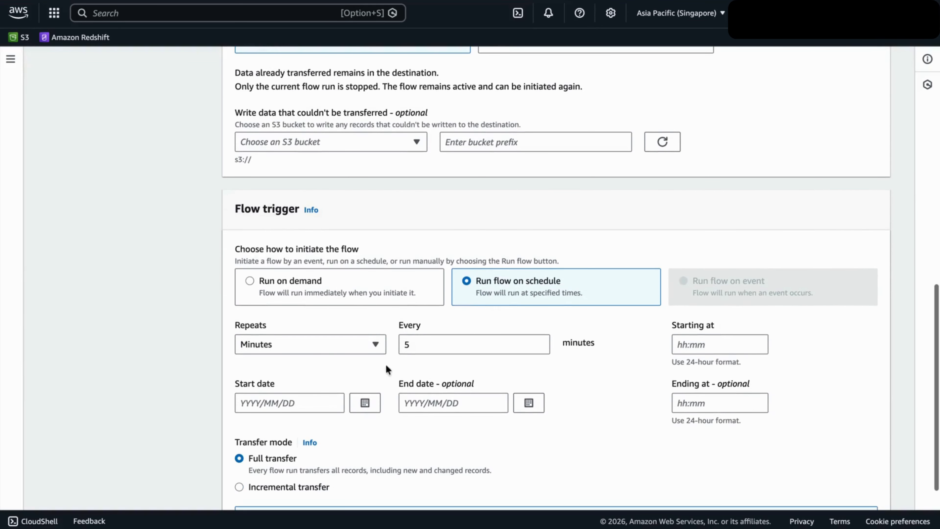
click(341, 349)
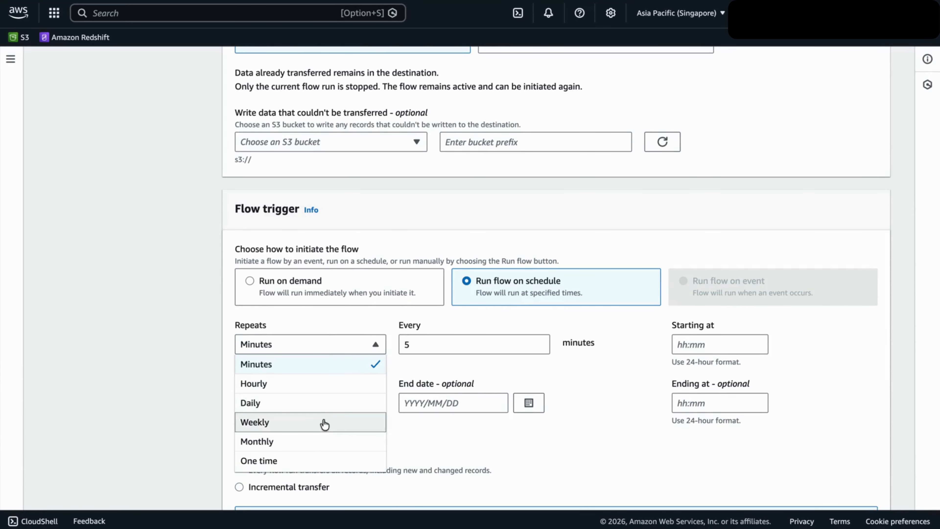
click(460, 443)
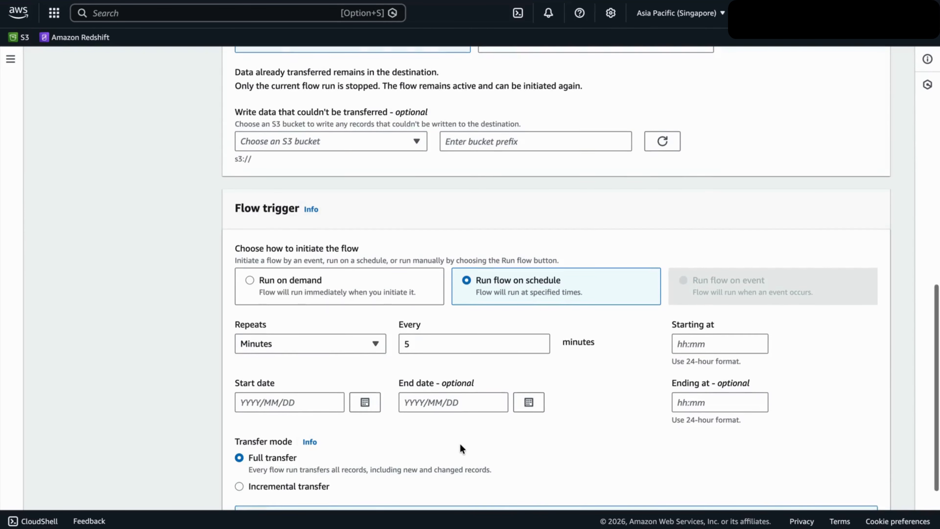
scroll(460, 443, down, 3)
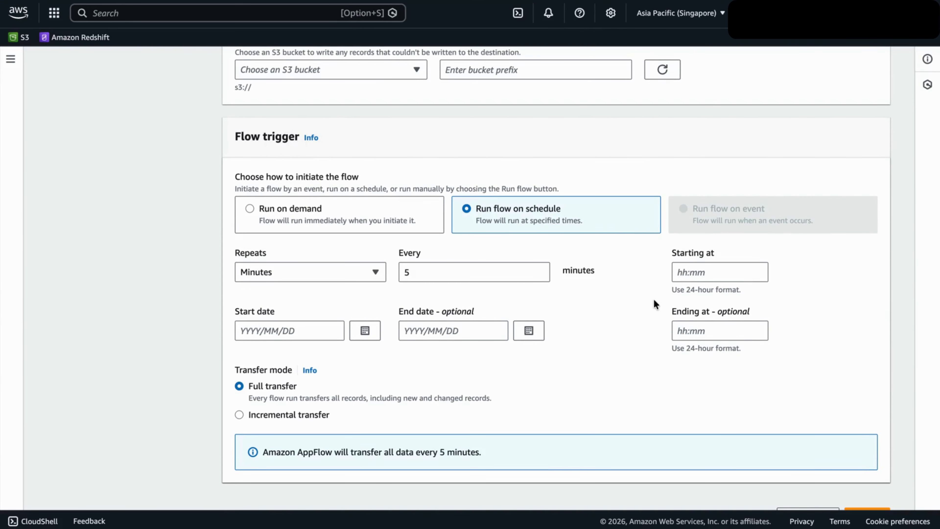
scroll(416, 377, down, 1)
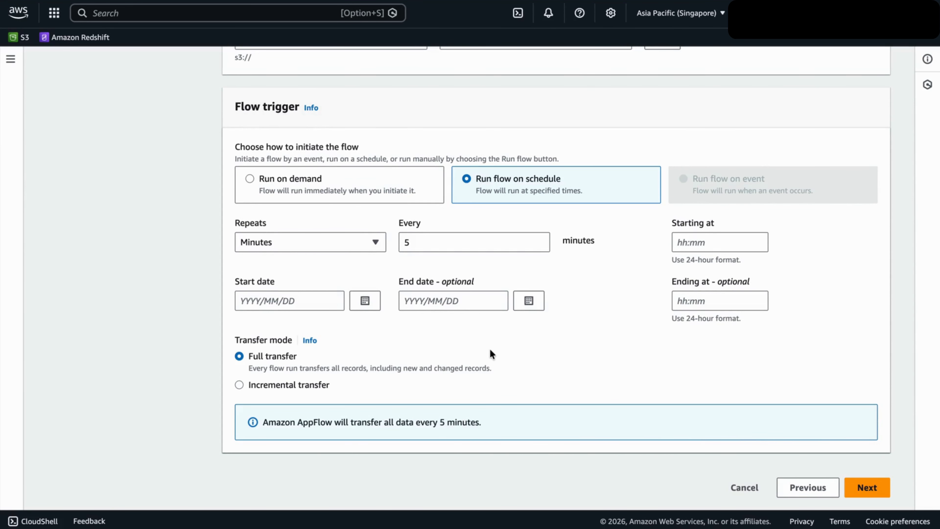
scroll(491, 354, up, 3)
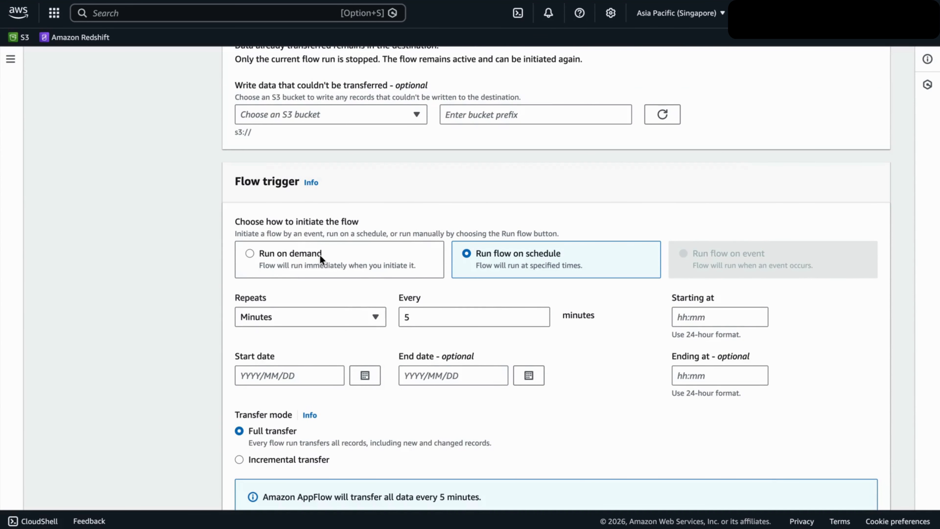
- Set the flow trigger to run on demand and proceed to mapping the data fields
click(320, 255)
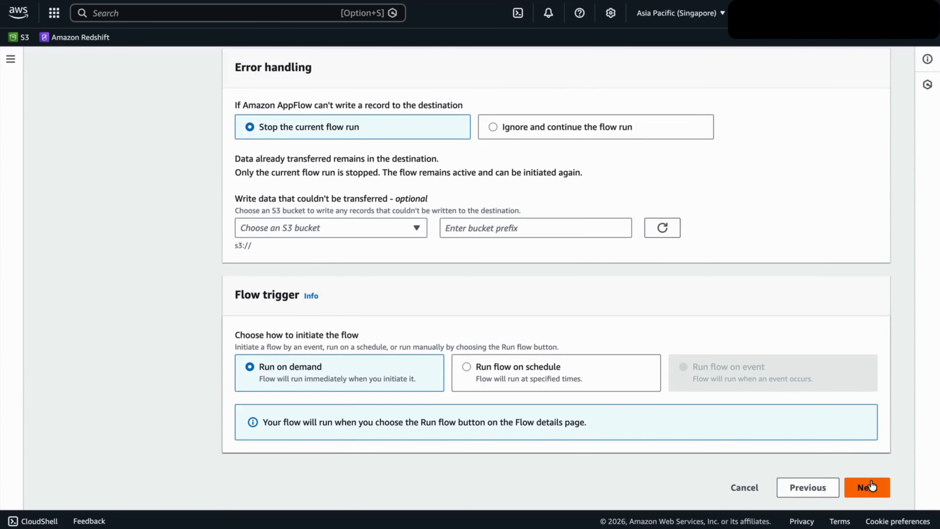
click(866, 487)
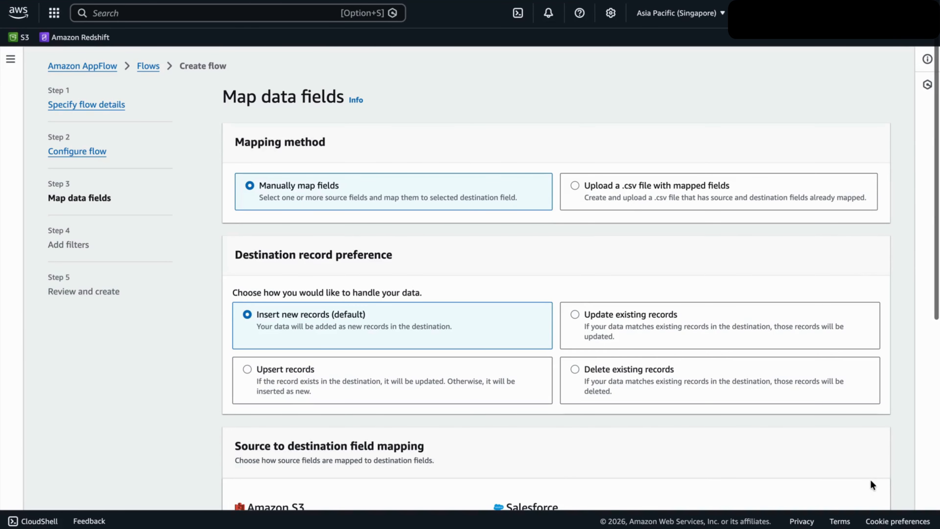
- Map the S3 source field Name to the Salesforce field Account Name, keeping manual mapping and inserting new records
scroll(475, 380, down, 1)
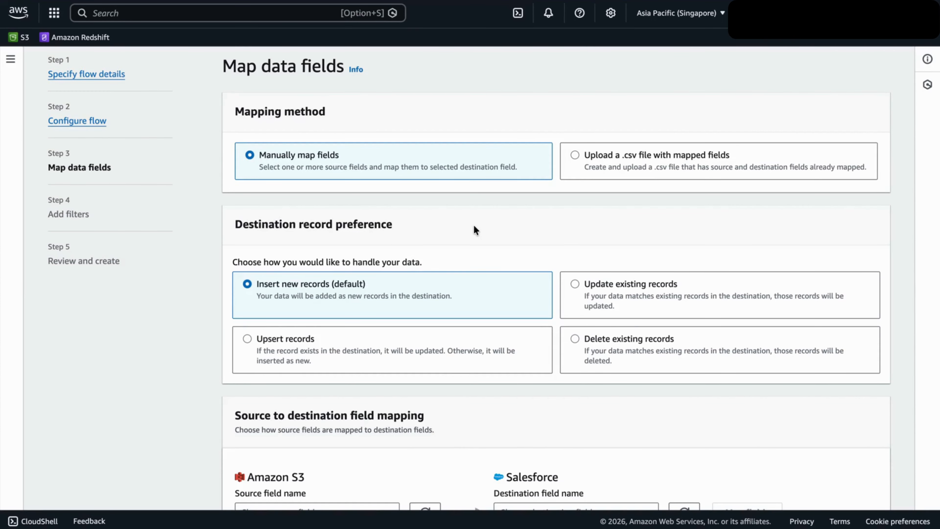
scroll(474, 224, down, 2)
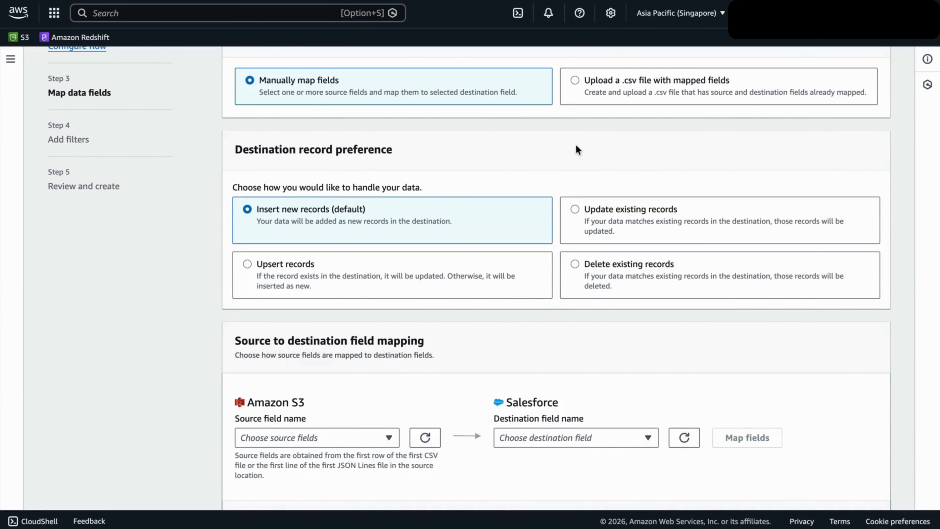
scroll(577, 149, down, 1)
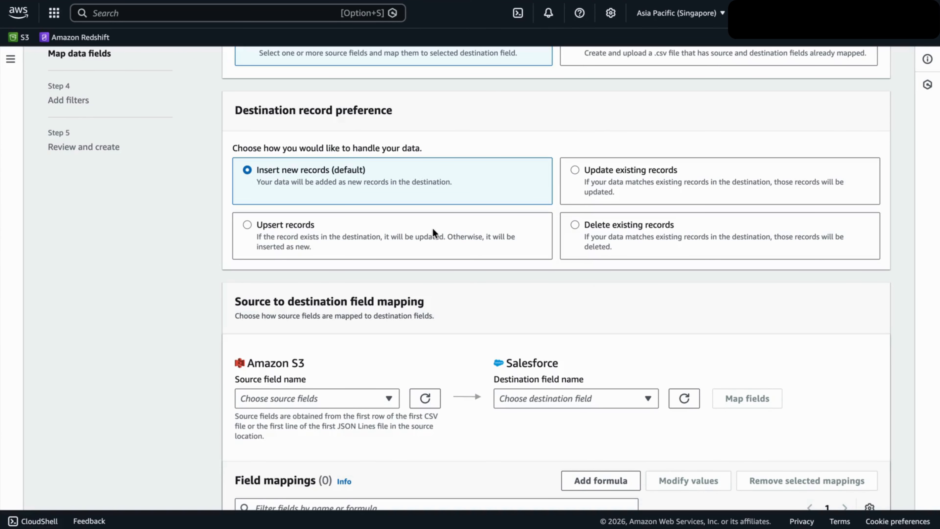
scroll(433, 228, down, 1)
scroll(433, 228, down, 2)
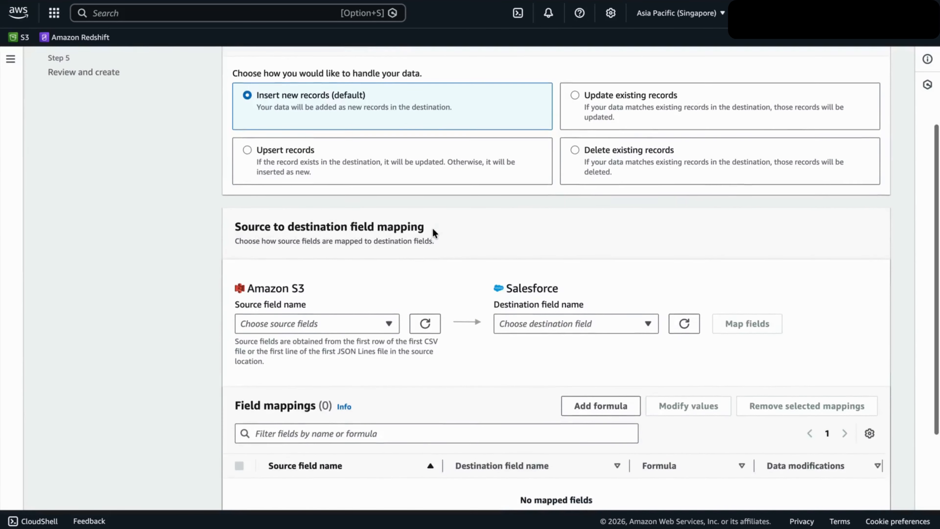
scroll(432, 230, down, 1)
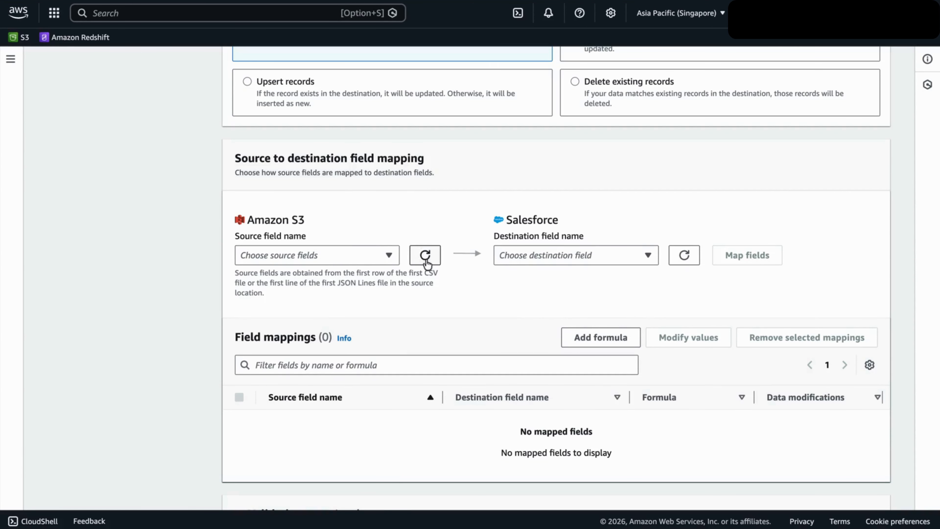
click(353, 261)
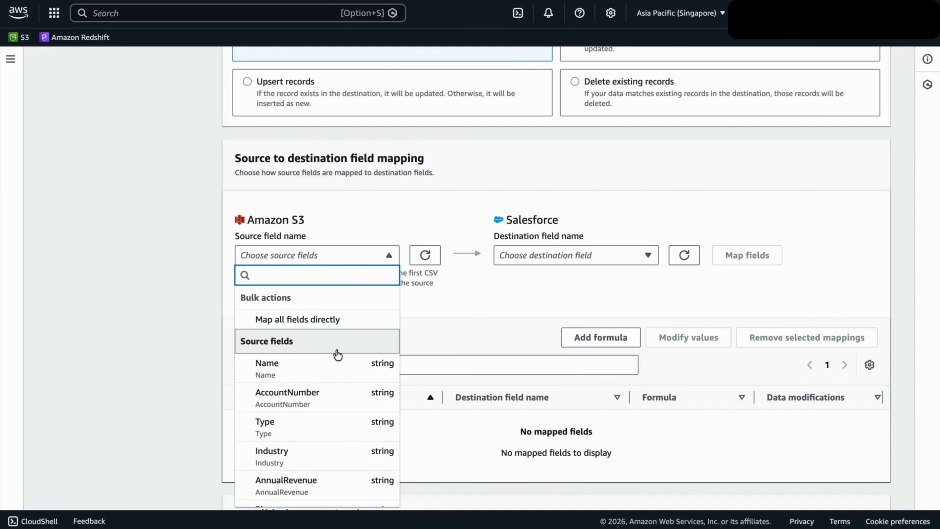
click(340, 364)
click(471, 323)
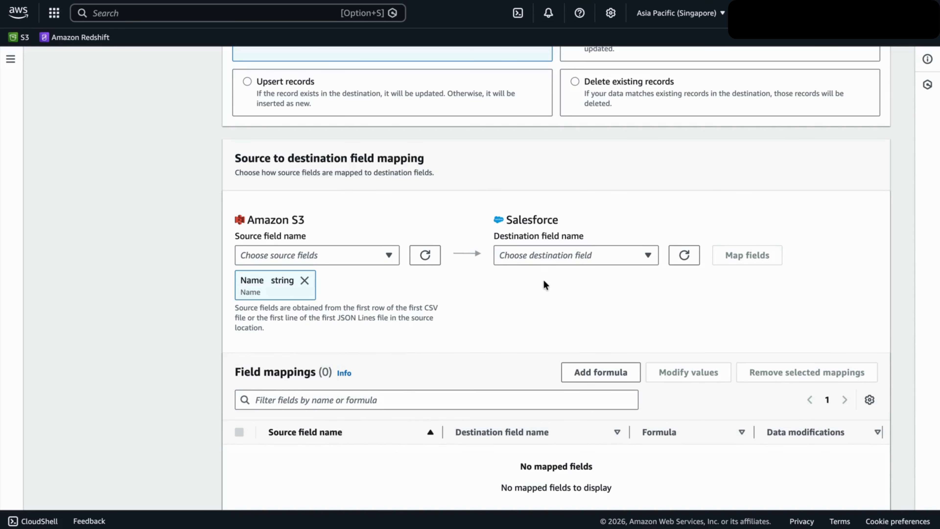
click(557, 261)
click(552, 319)
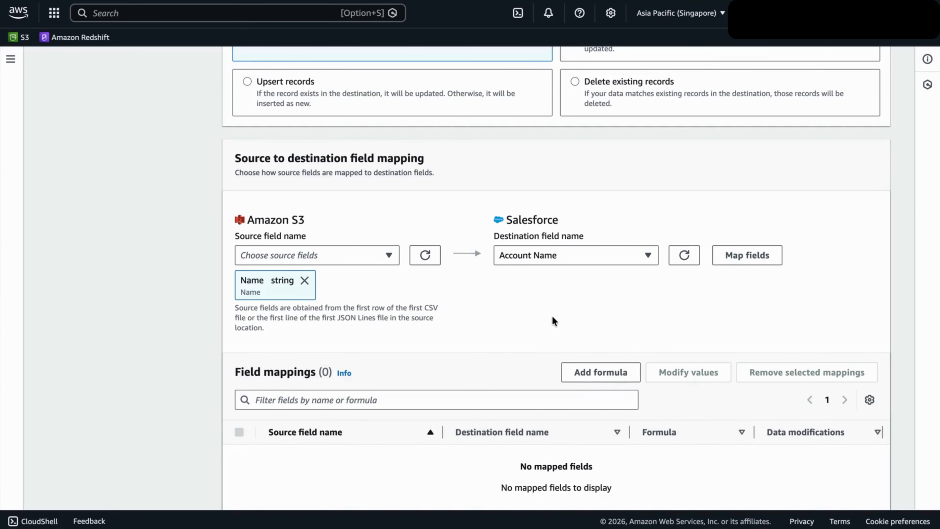
click(741, 267)
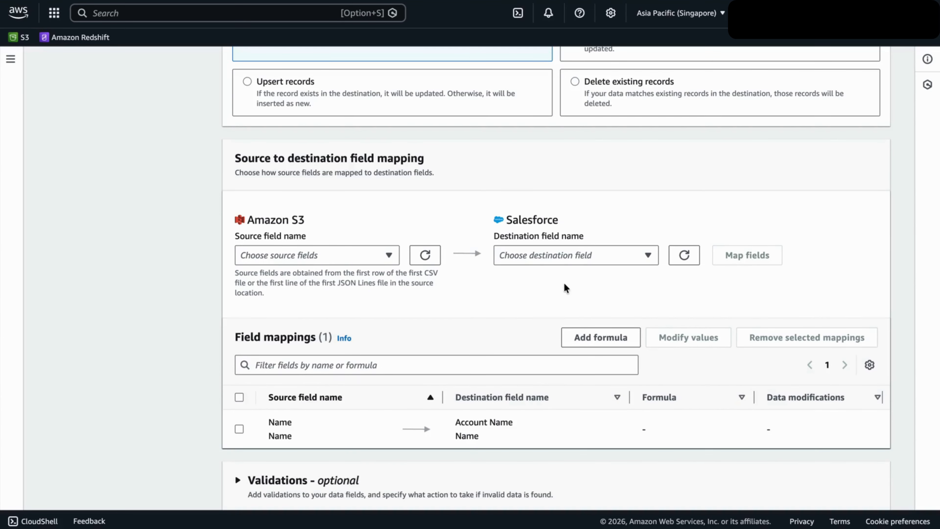
- Map the S3 source field Phone to the Salesforce field Account Phone
scroll(566, 288, down, 1)
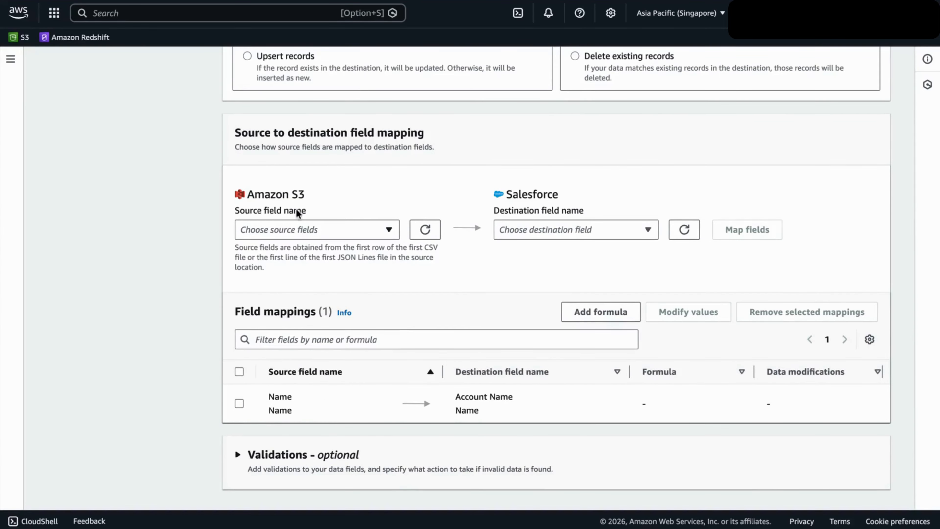
click(294, 227)
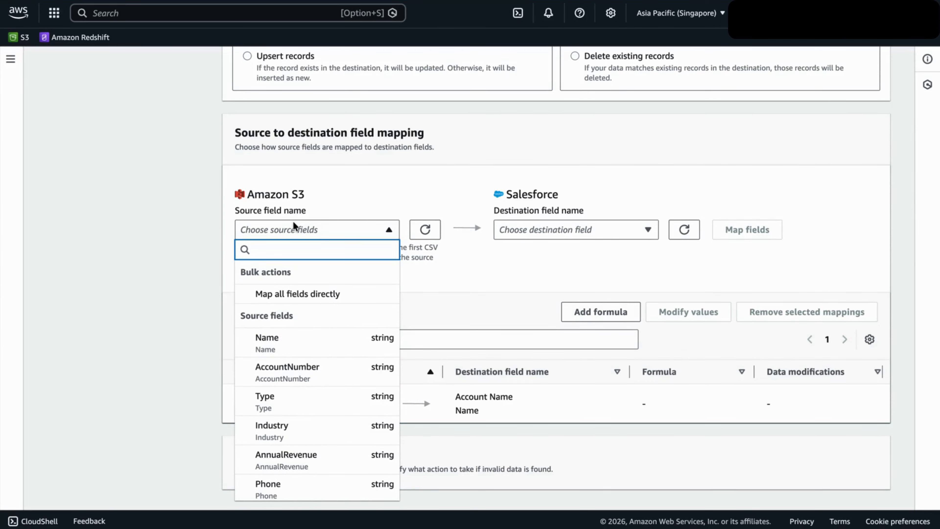
text(phio)
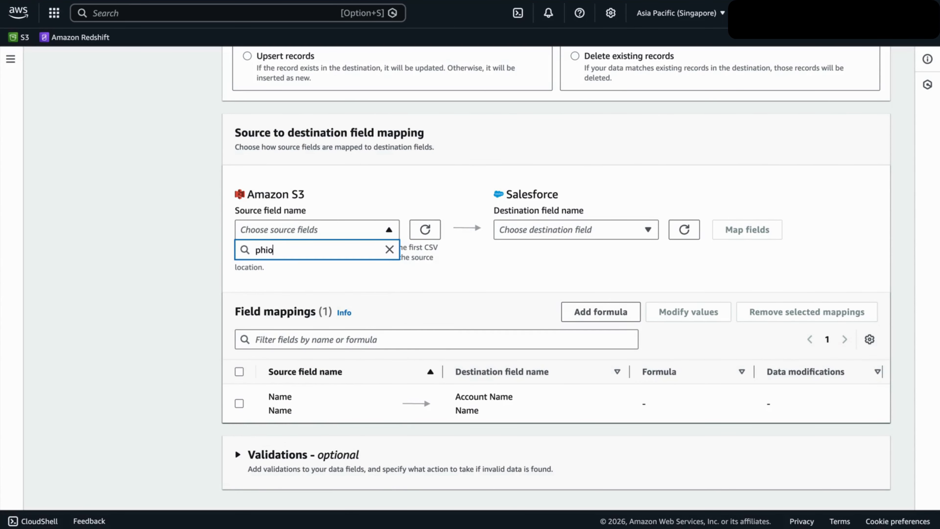
key(BackSpace)
text(on)
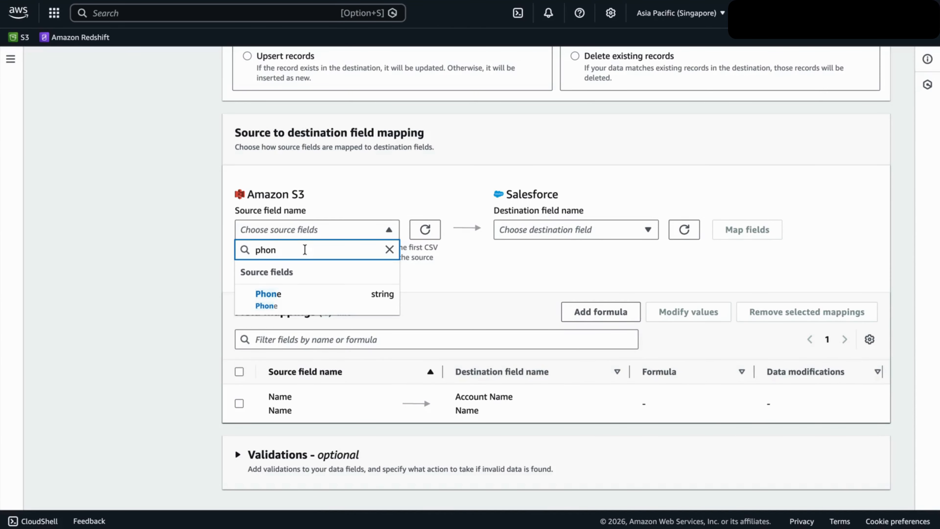
click(306, 306)
click(521, 226)
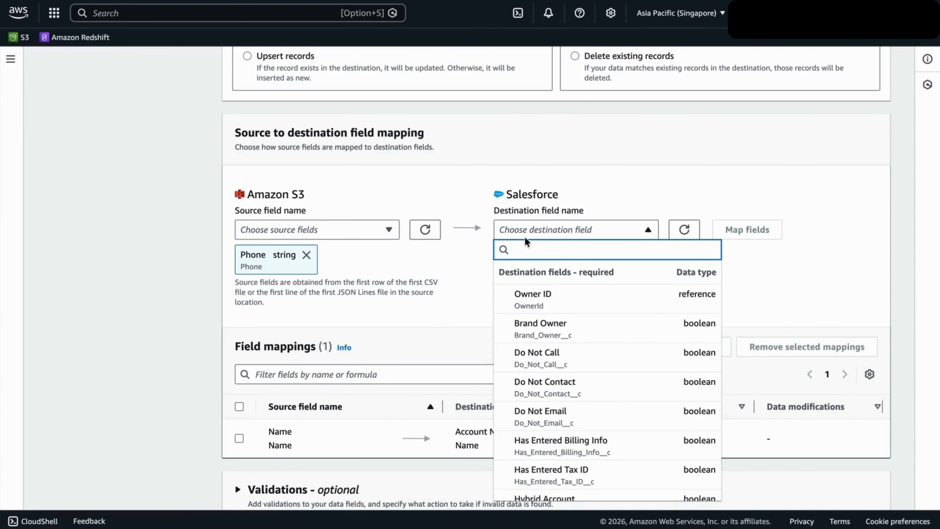
text(phon)
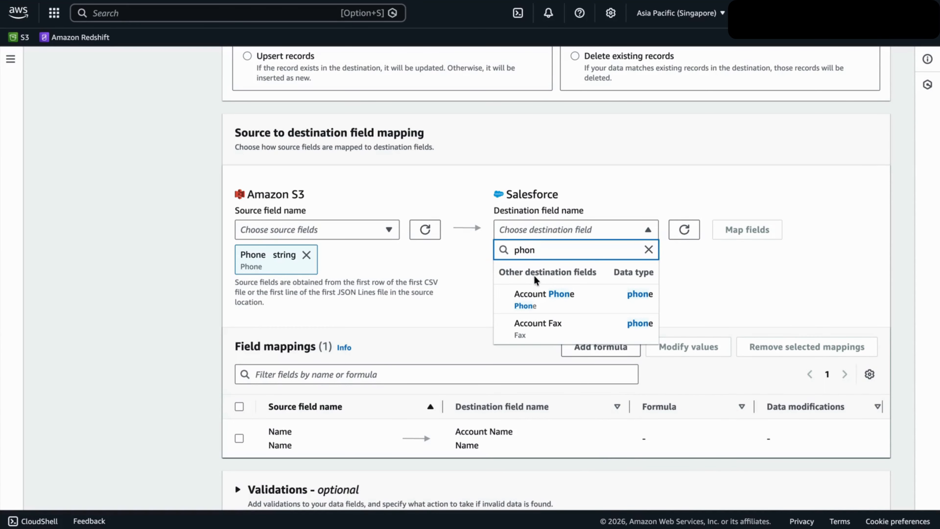
click(540, 303)
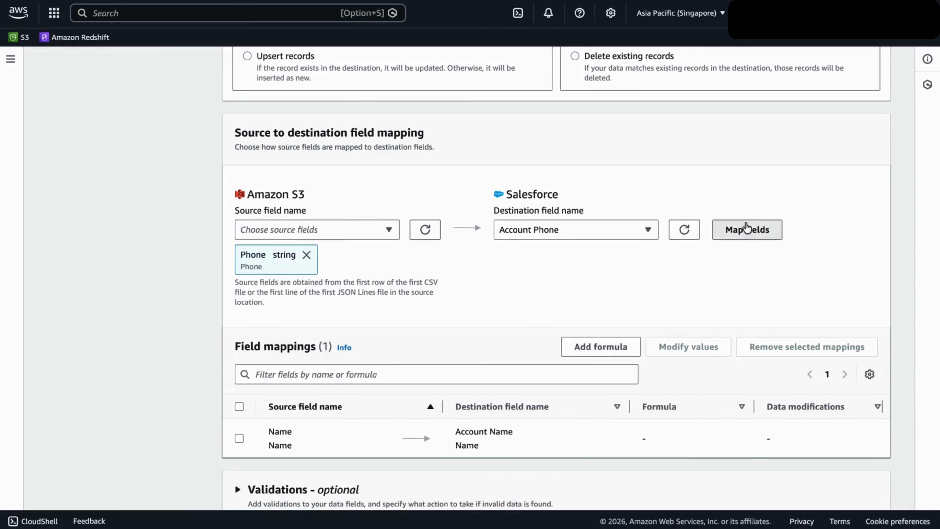
click(745, 227)
- Accept the field mappings and continue past the filters to the flow review without adding any
scroll(409, 307, down, 3)
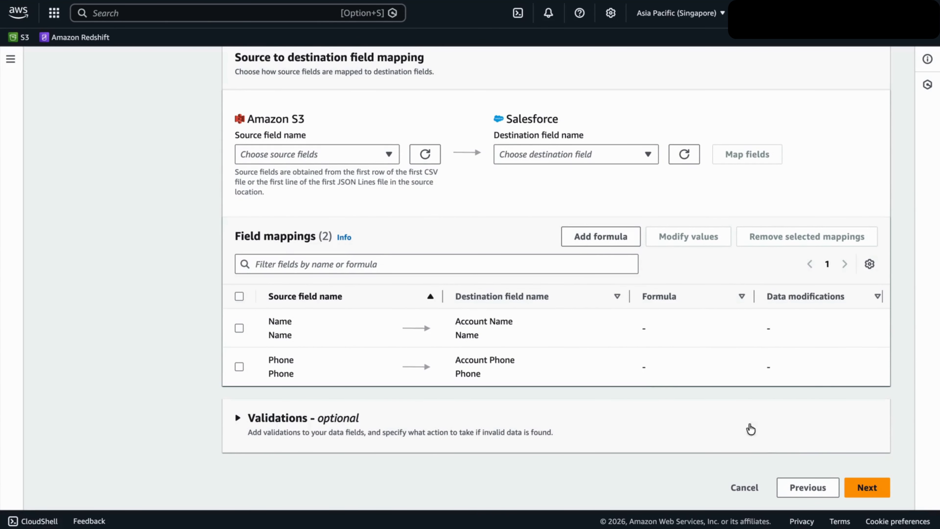
click(850, 481)
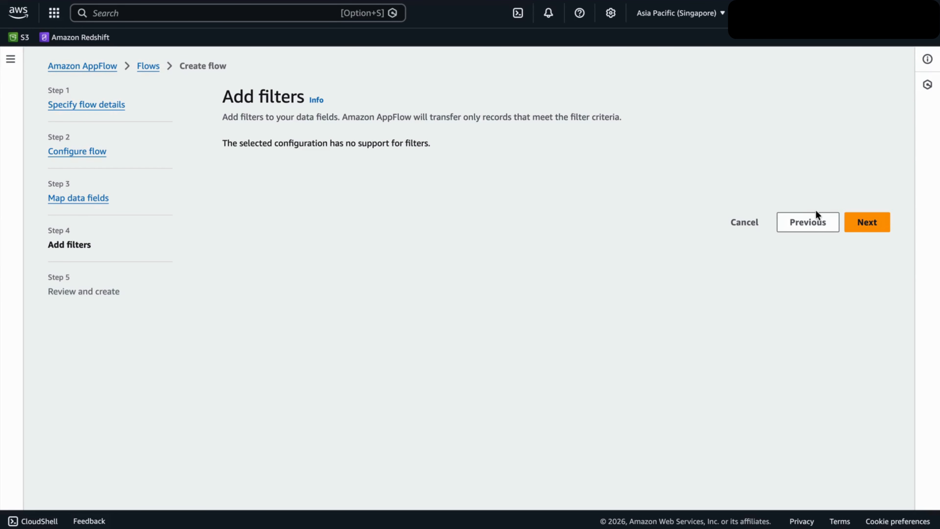
click(860, 229)
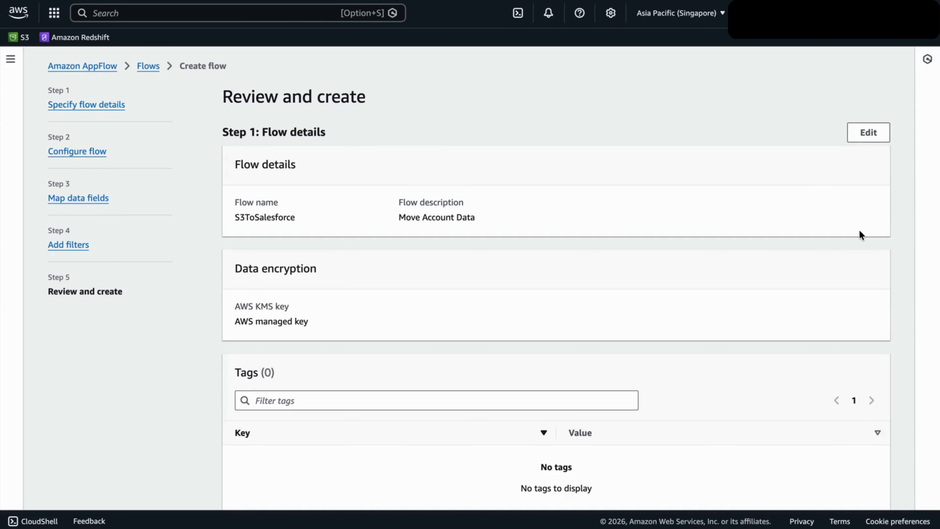
- Review the flow details, source, destination, trigger and mappings, and create the flow
scroll(468, 287, down, 7)
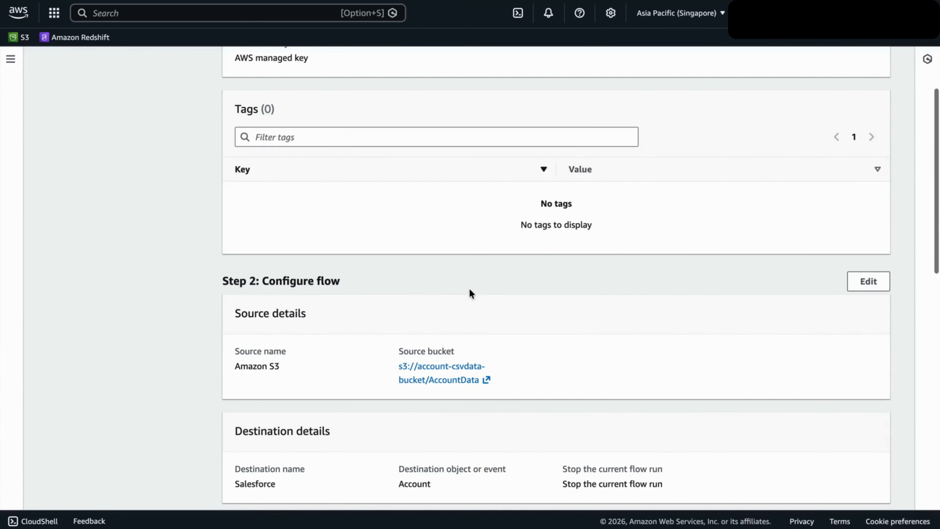
scroll(469, 289, down, 3)
scroll(470, 290, down, 6)
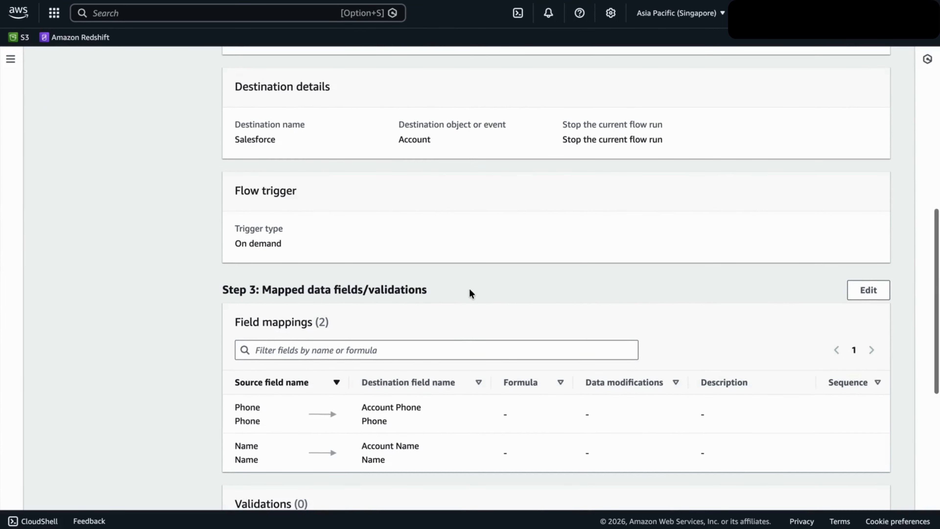
scroll(470, 290, down, 3)
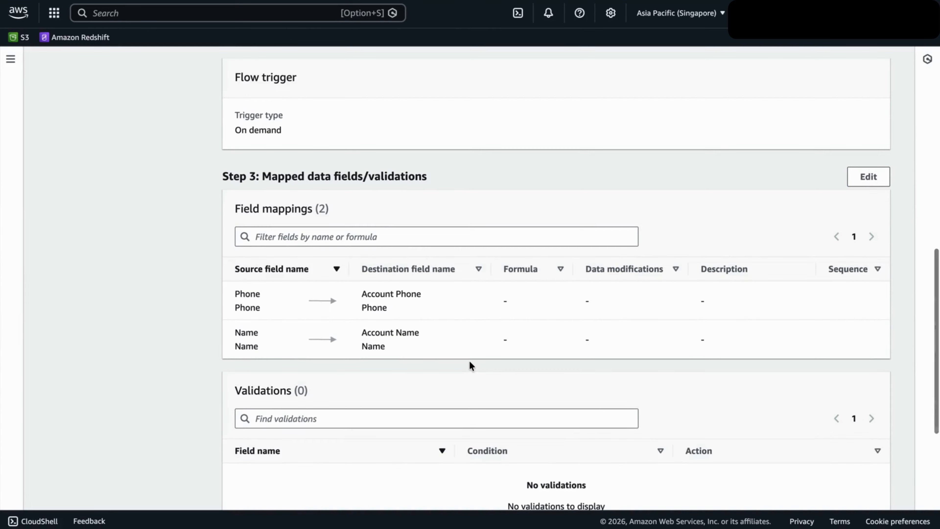
scroll(469, 362, down, 3)
scroll(470, 362, down, 5)
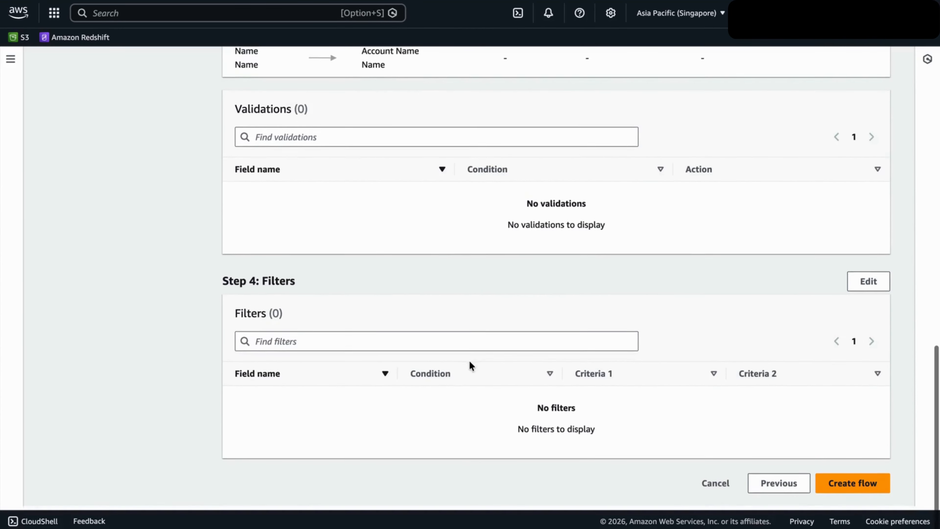
click(833, 480)
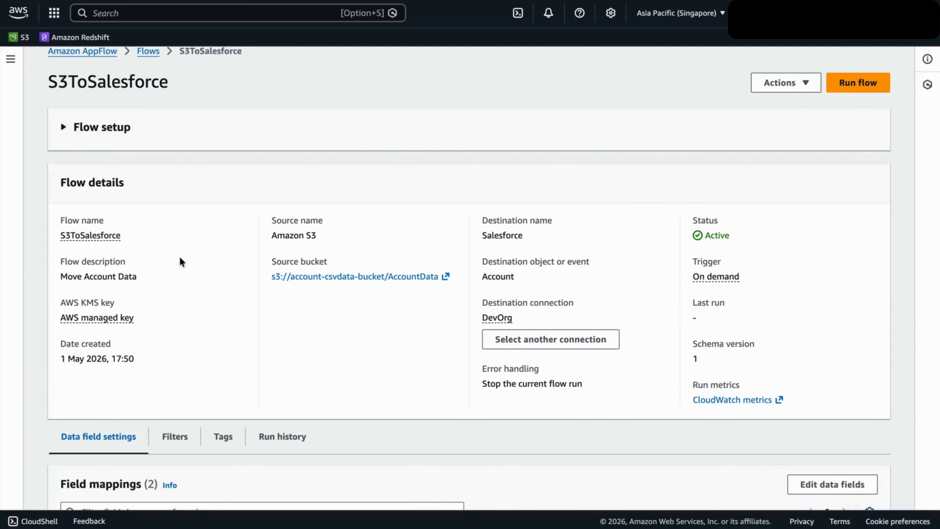
- Expand the flow setup overview and examine the new flow's details and field mappings
click(69, 128)
scroll(145, 197, down, 5)
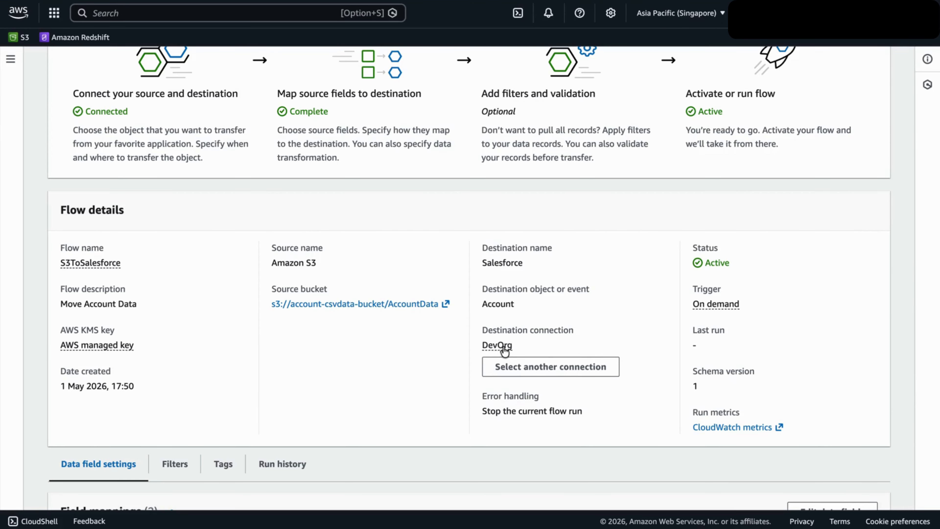
scroll(672, 378, down, 3)
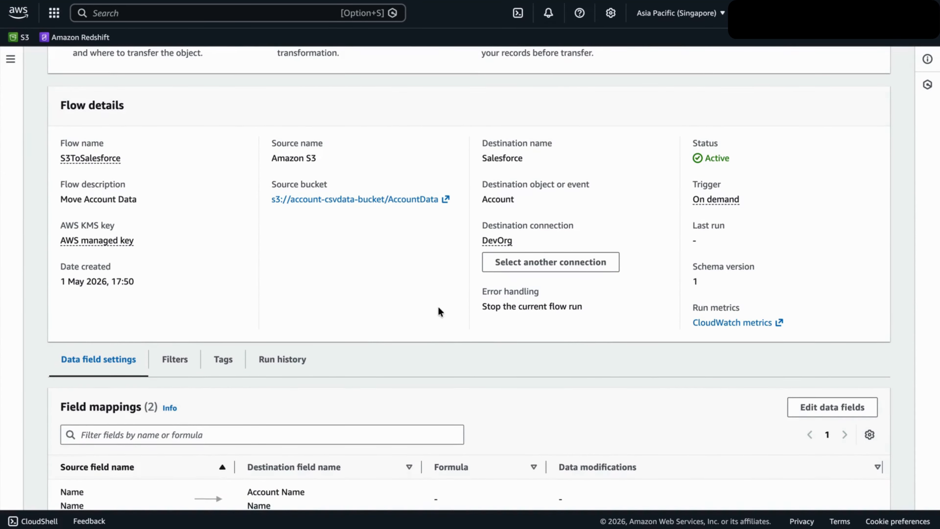
scroll(438, 312, down, 3)
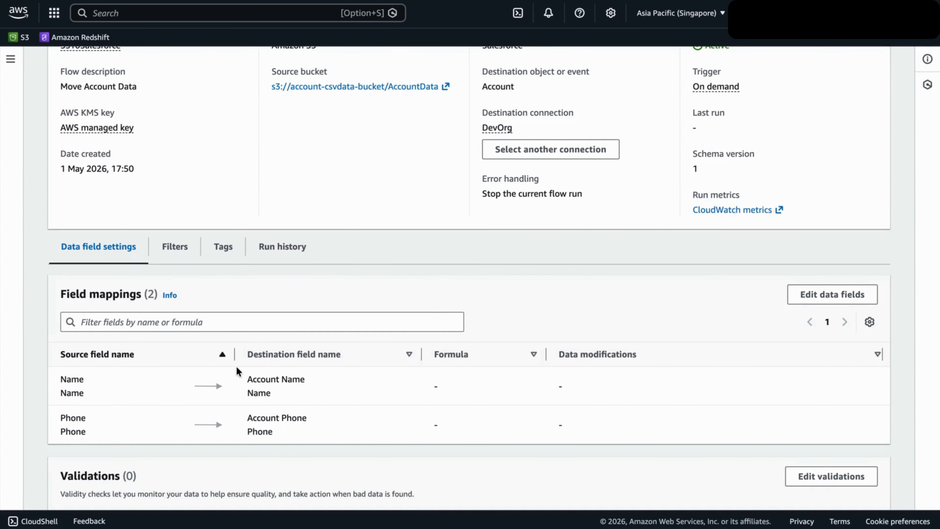
- Open the flow's filters for editing, go back to the data fields and save the flow without changes
click(180, 248)
click(179, 248)
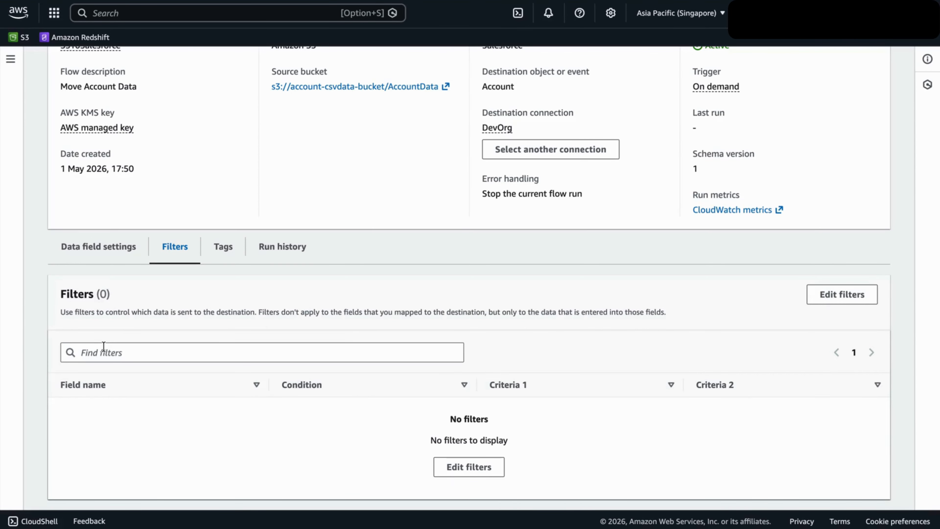
click(834, 300)
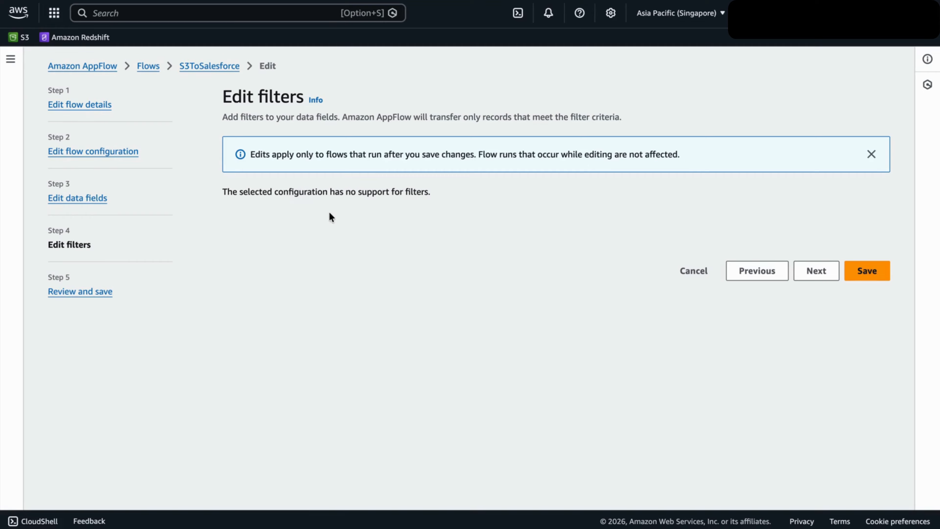
click(782, 275)
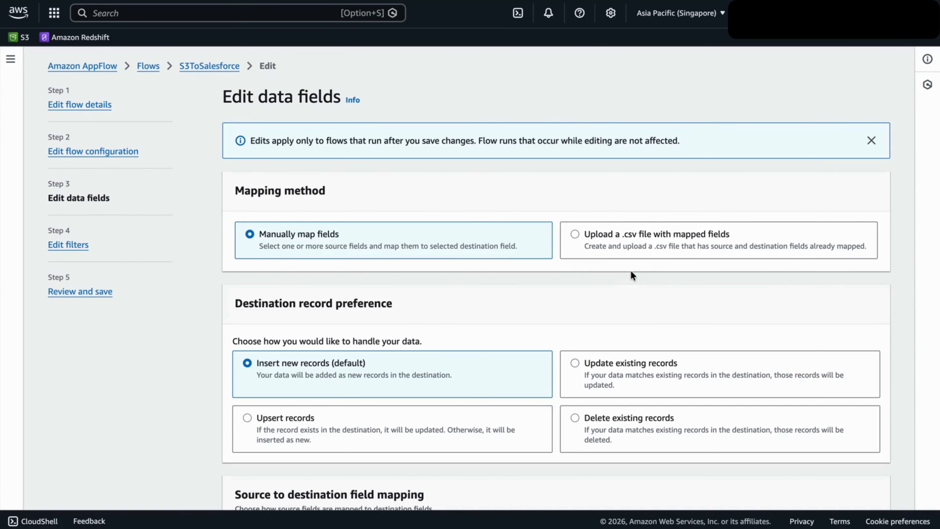
scroll(631, 300, down, 6)
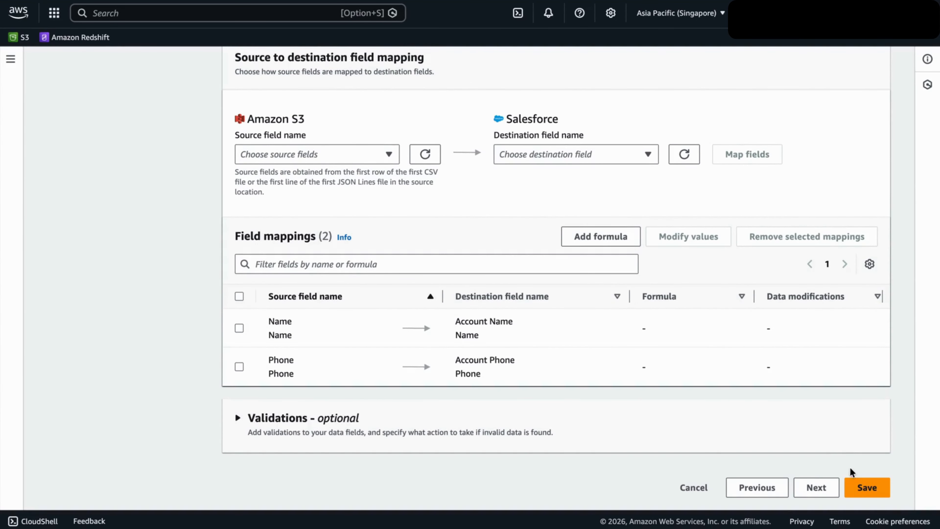
click(863, 488)
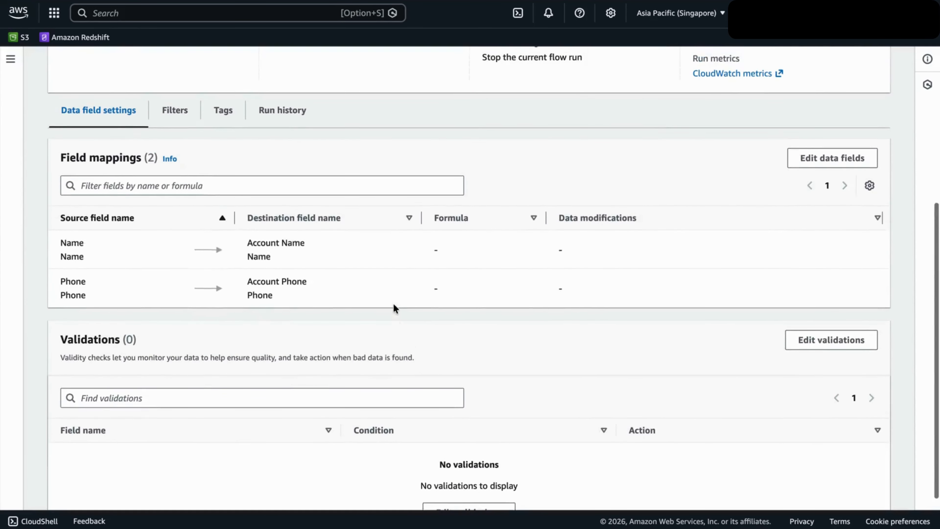
- Examine the saved flow's field mappings and validations
scroll(393, 304, up, 1)
scroll(252, 231, up, 2)
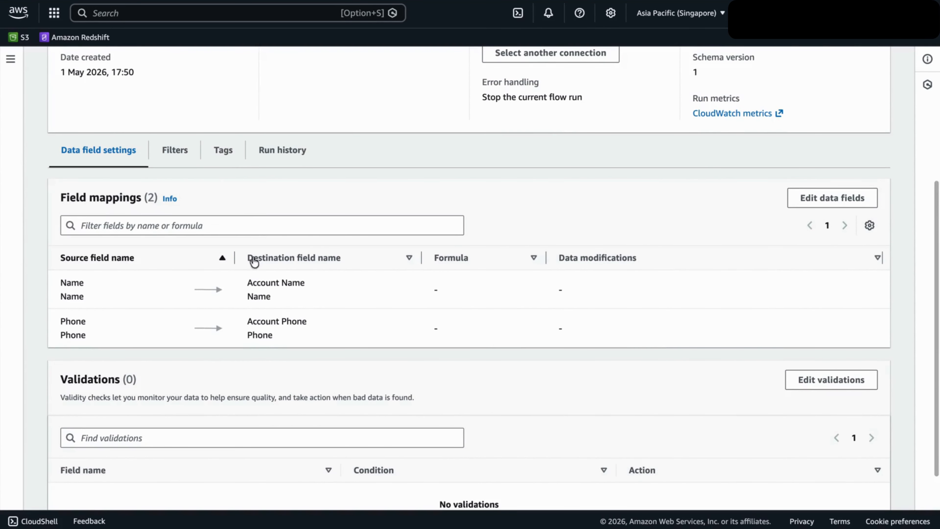
scroll(248, 289, down, 3)
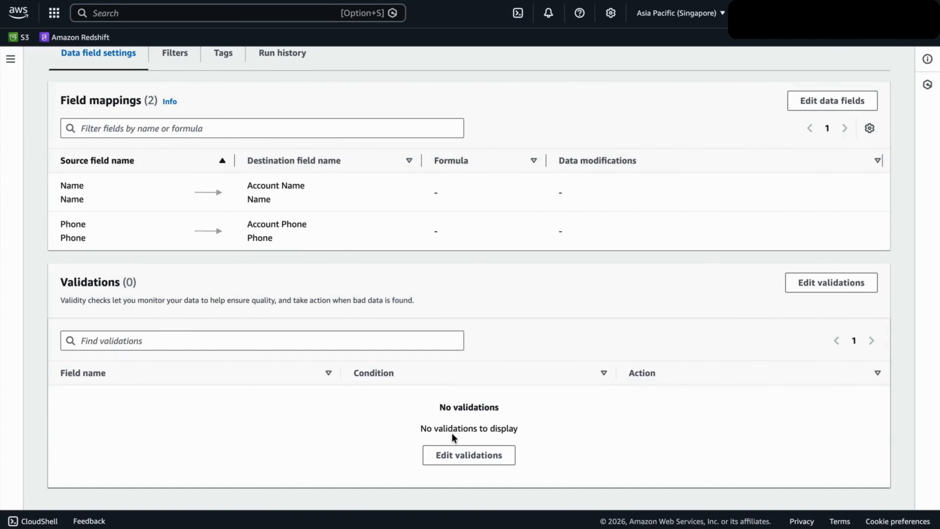
scroll(454, 438, up, 5)
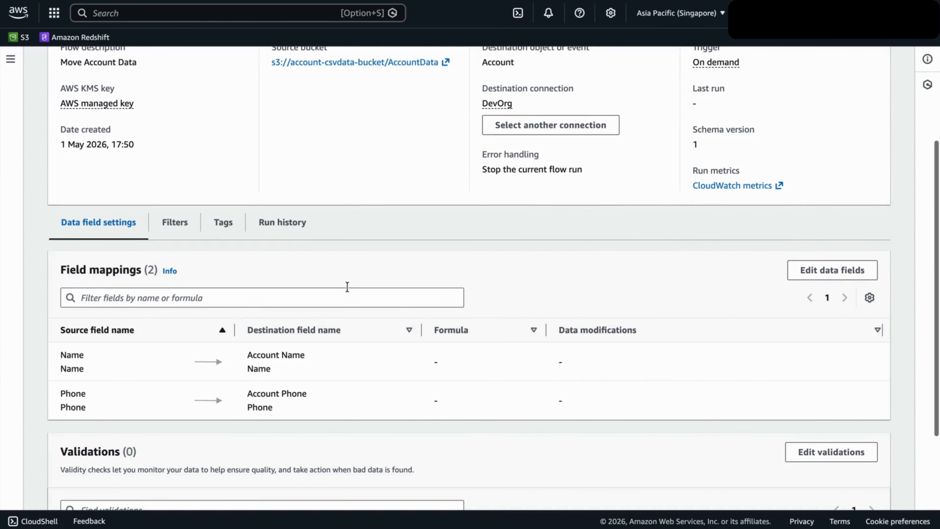
- Open the S3ToSalesforce flow's run history, run the flow and check its run entry
click(289, 229)
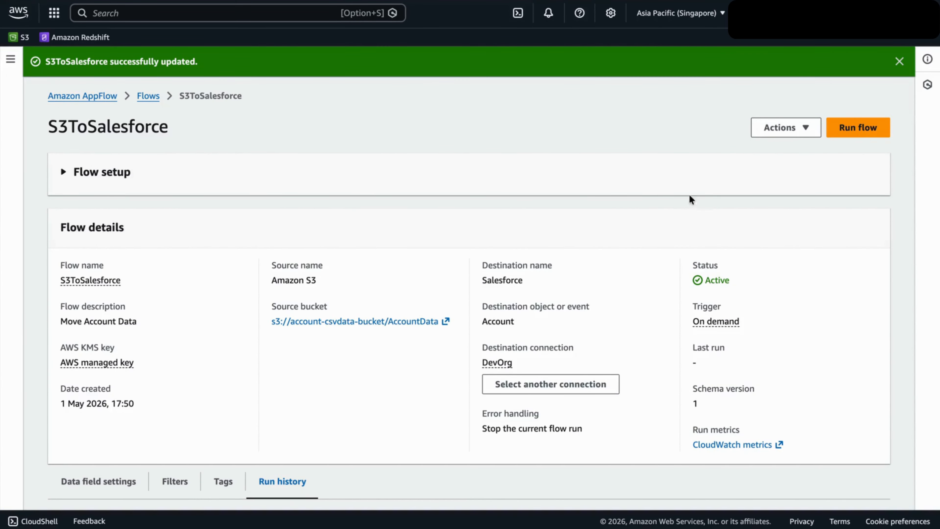
click(857, 129)
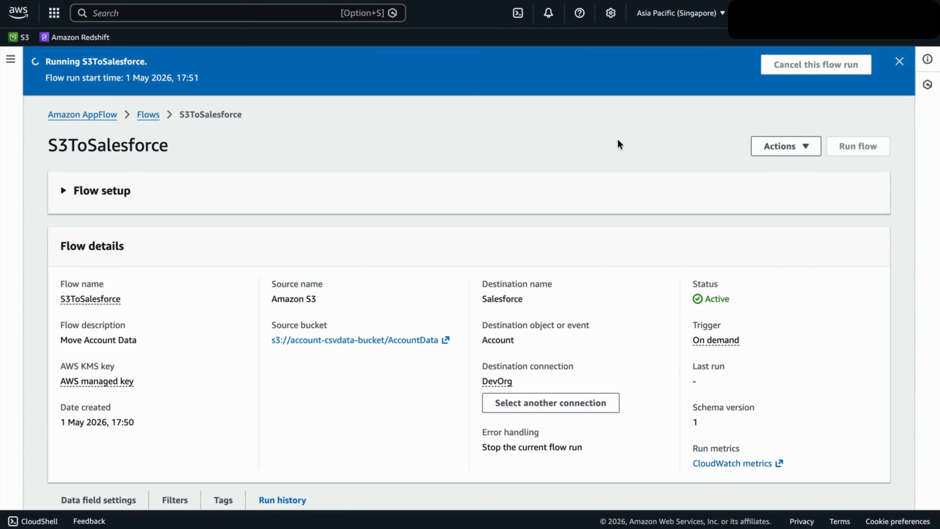
scroll(494, 264, down, 4)
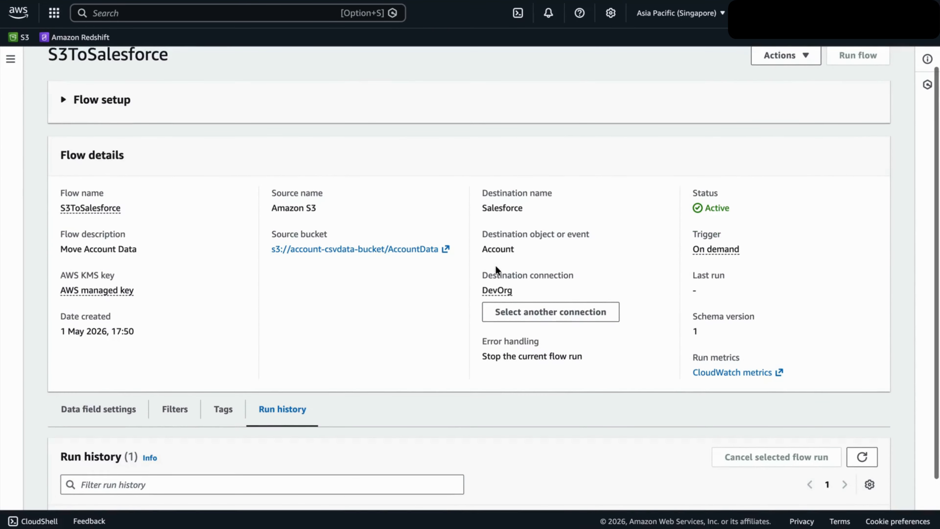
scroll(497, 272, down, 1)
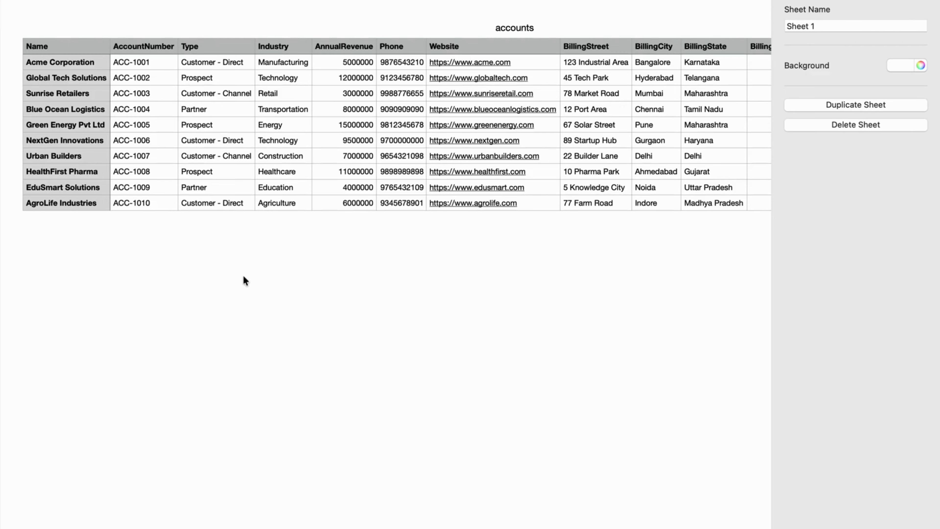
- Check the first account names in the accounts sheet, and search Salesforce for "acme" to open the Acme Corporation account
click(64, 63)
click(75, 80)
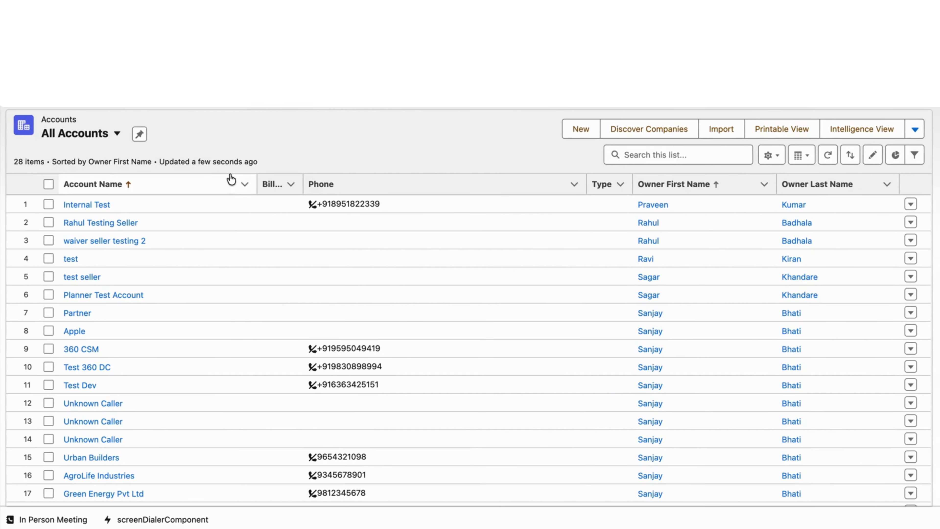
click(444, 63)
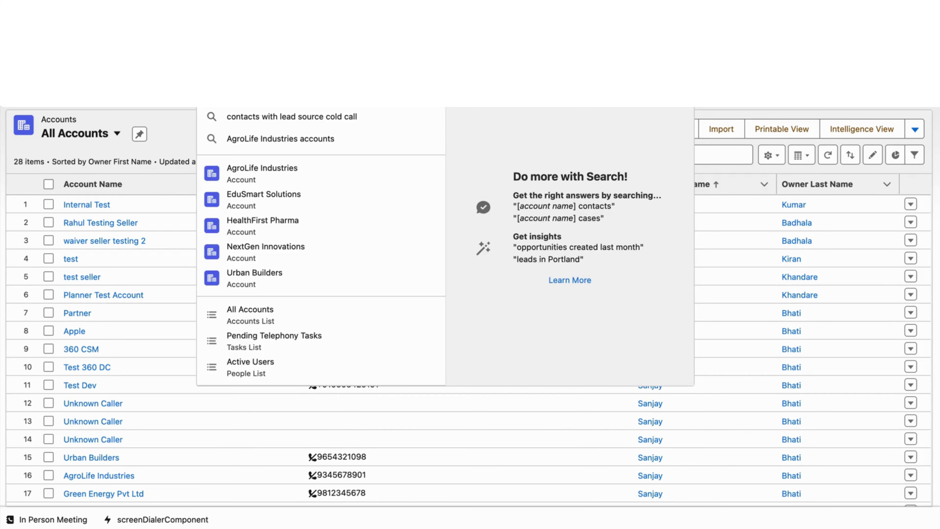
text(acm)
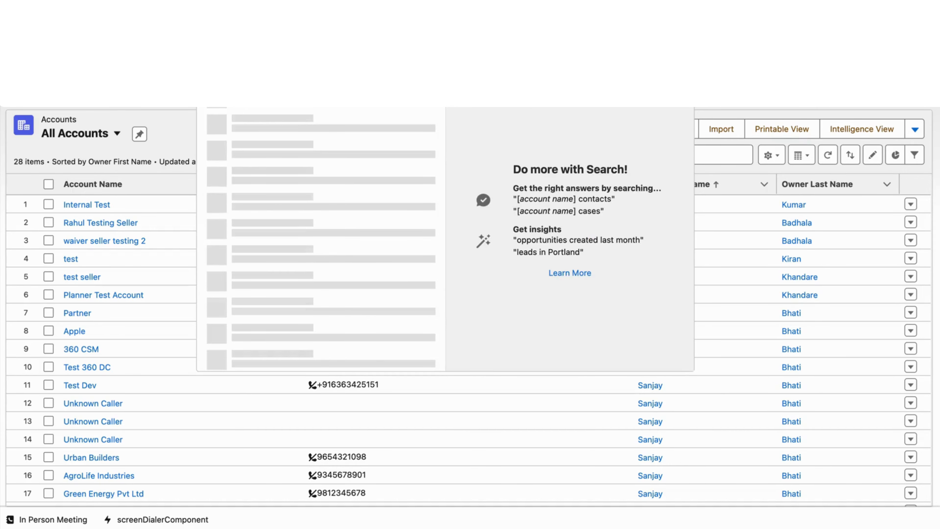
text(e)
click(306, 173)
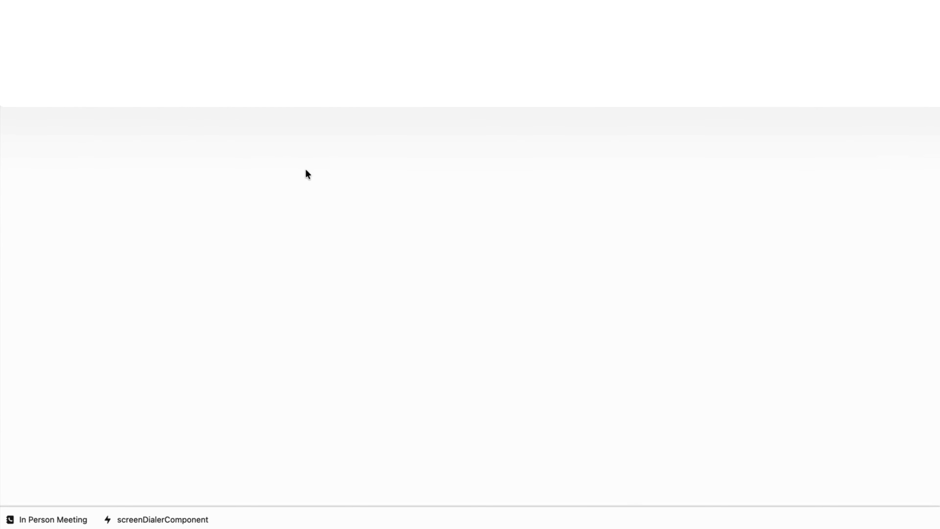
- Examine the Acme Corporation account's details and its created and last modified dates in the system information
scroll(437, 333, down, 20)
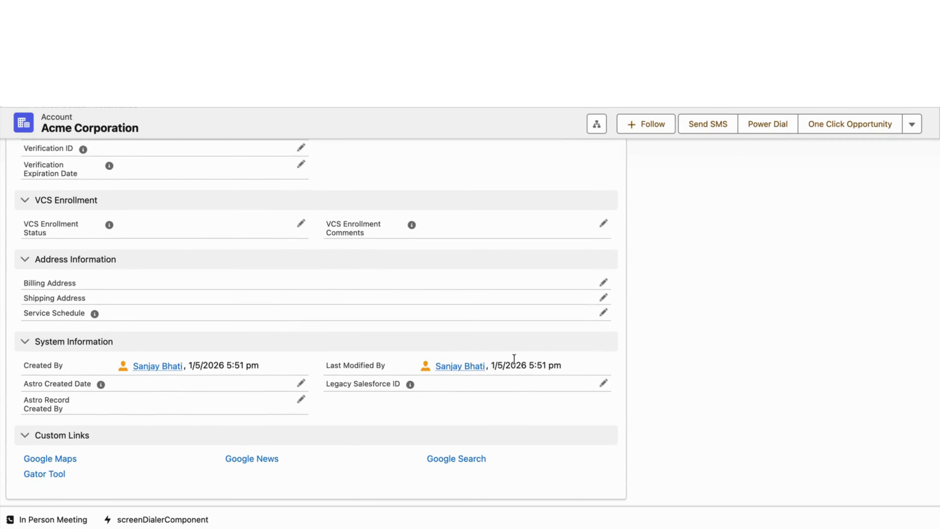
drag(493, 367, 550, 368)
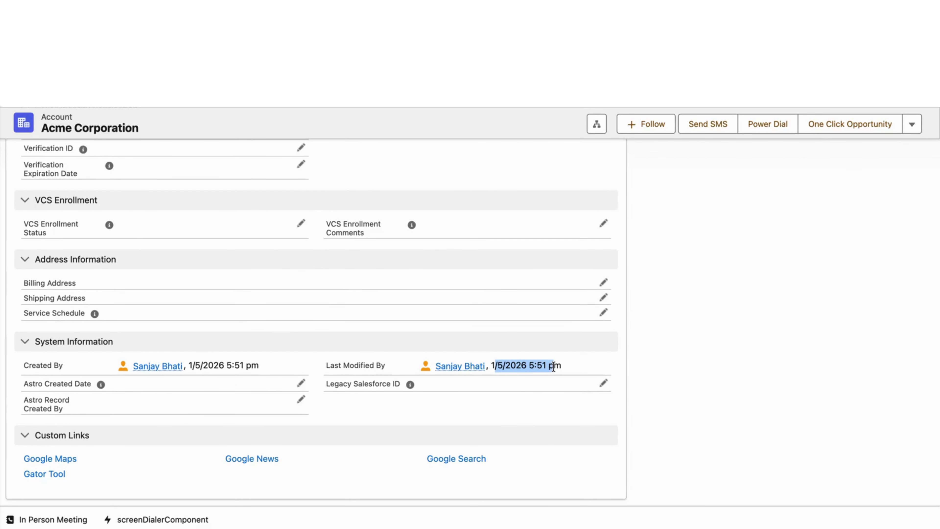
scroll(539, 415, up, 20)
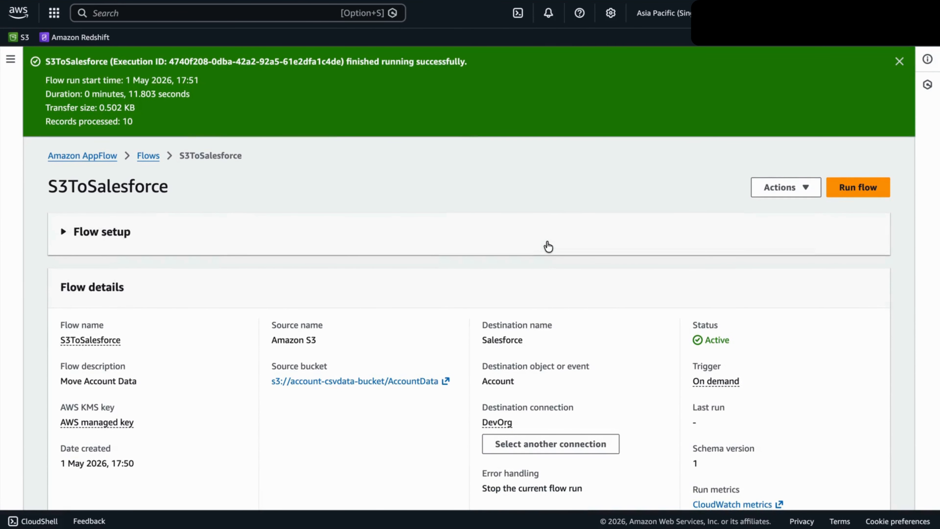
- Switch back to Amazon AppFlow, dismiss the flow run notification and return to the list of flows
click(899, 62)
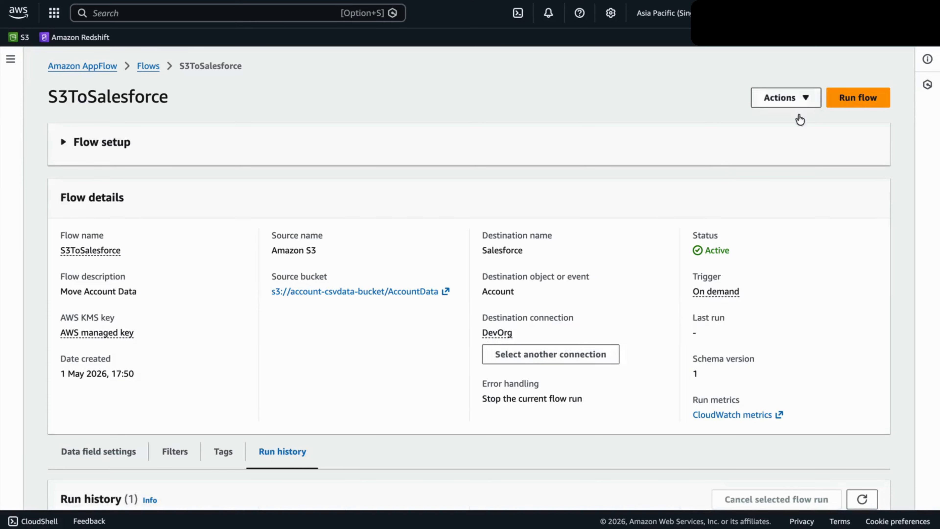
click(156, 66)
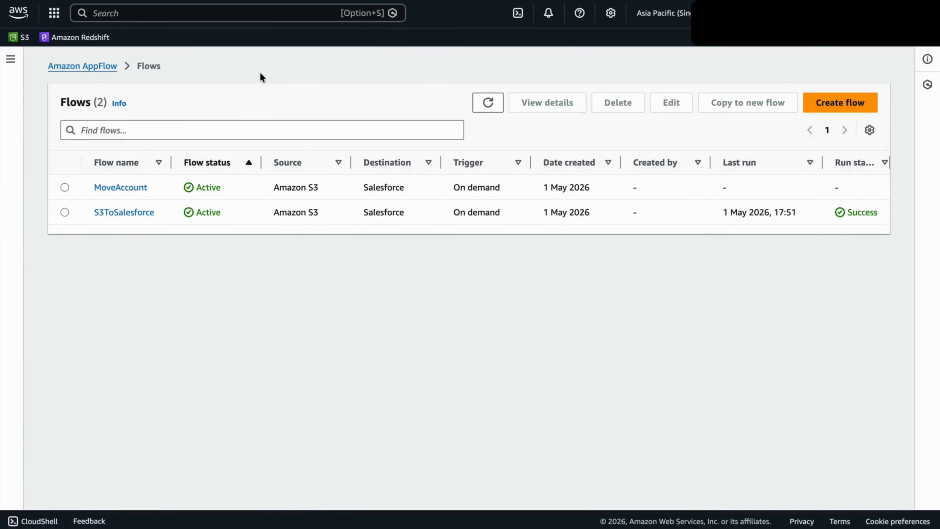